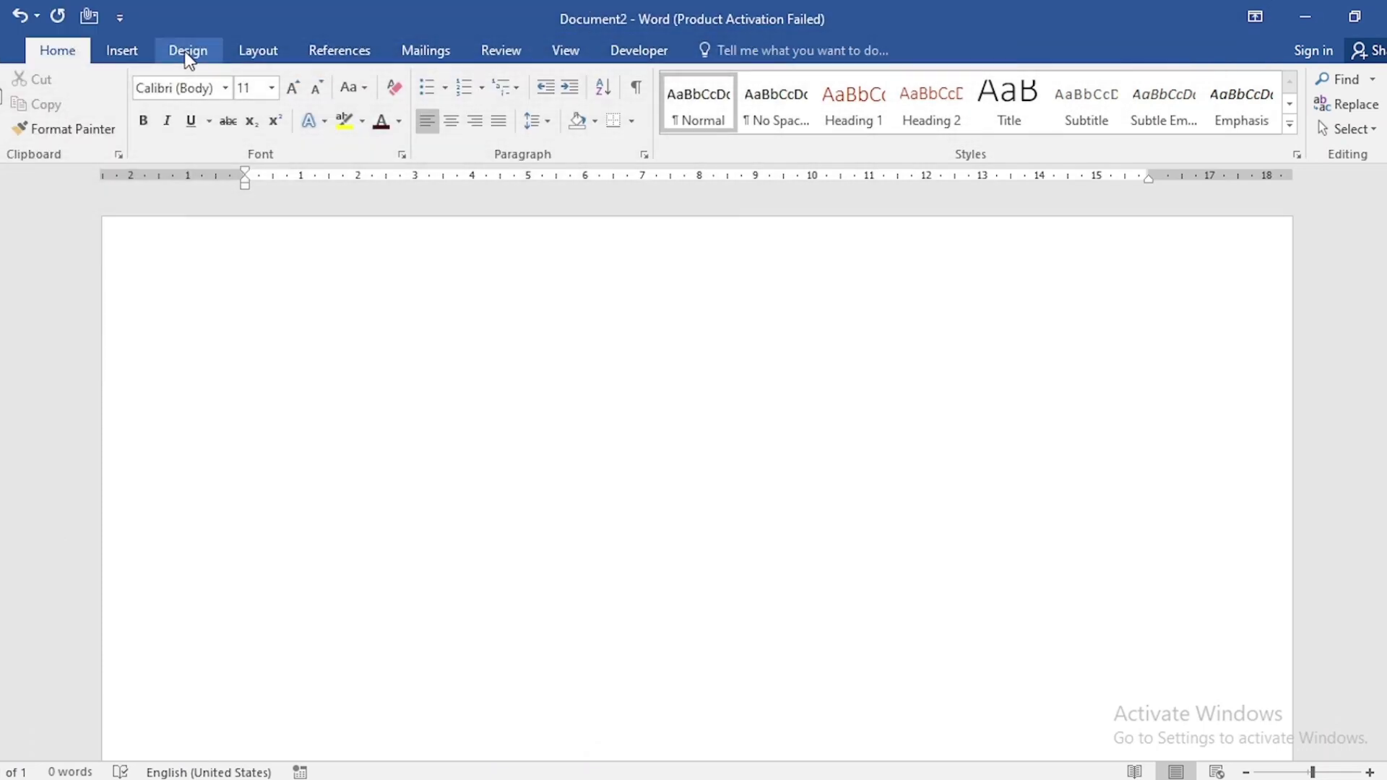
Set the page colour to light yellow
click(187, 52)
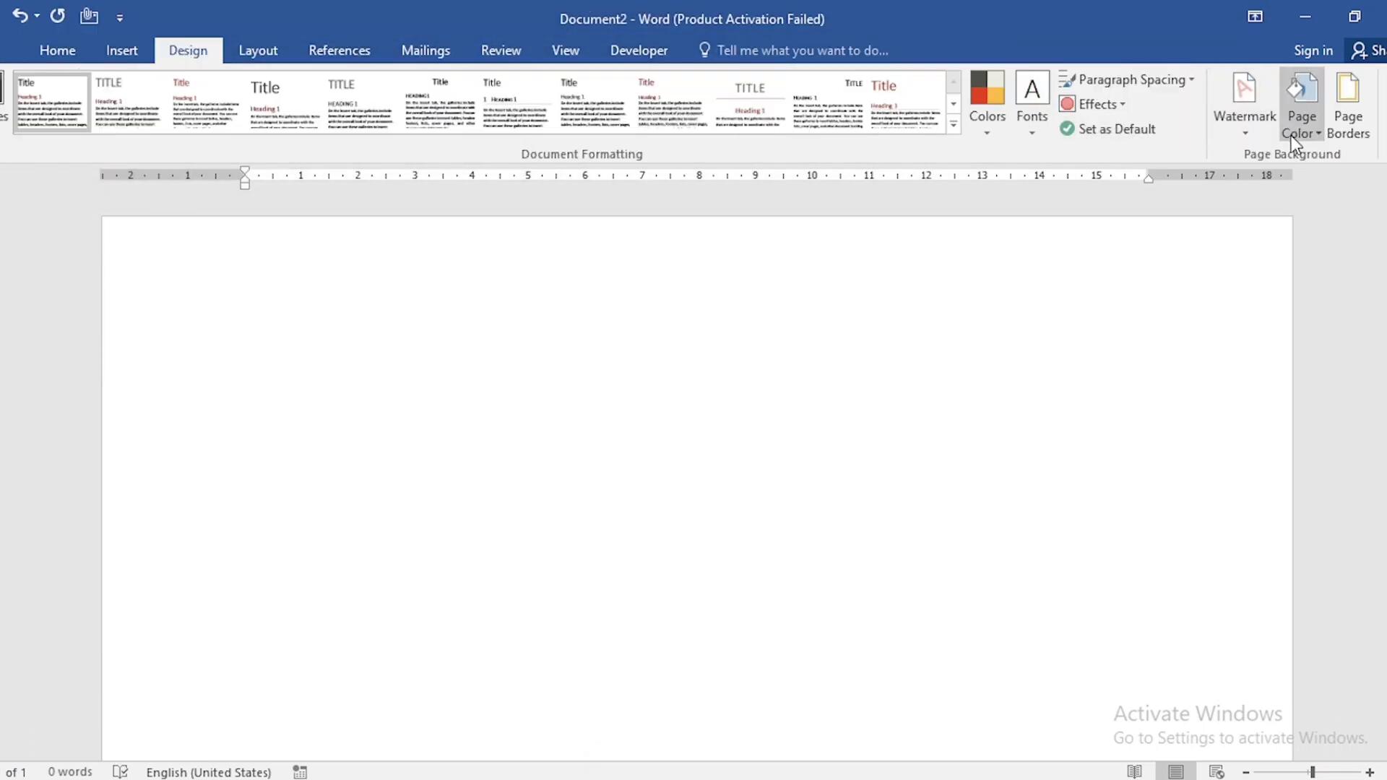
click(1290, 136)
click(1255, 340)
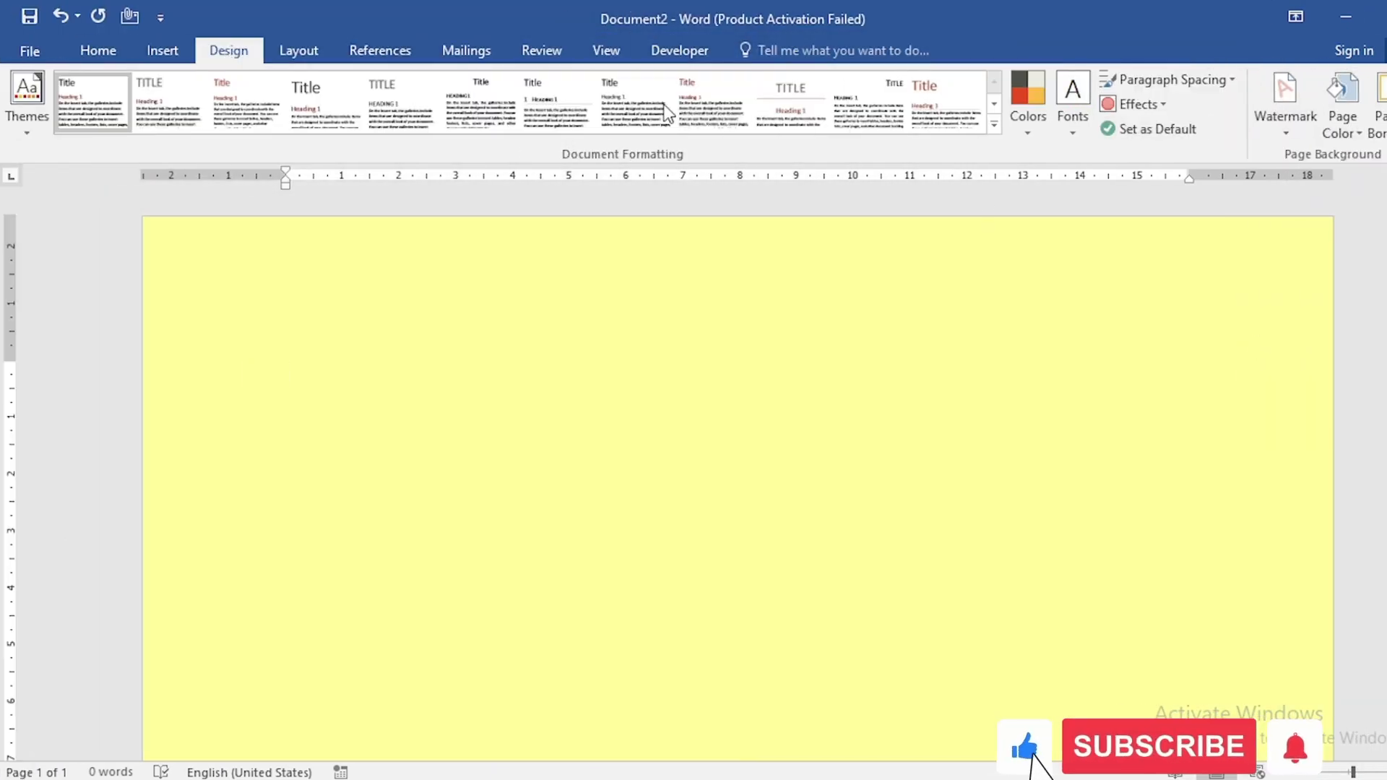
Set the page margins to Narrow and switch the orientation to Landscape
click(260, 52)
click(29, 115)
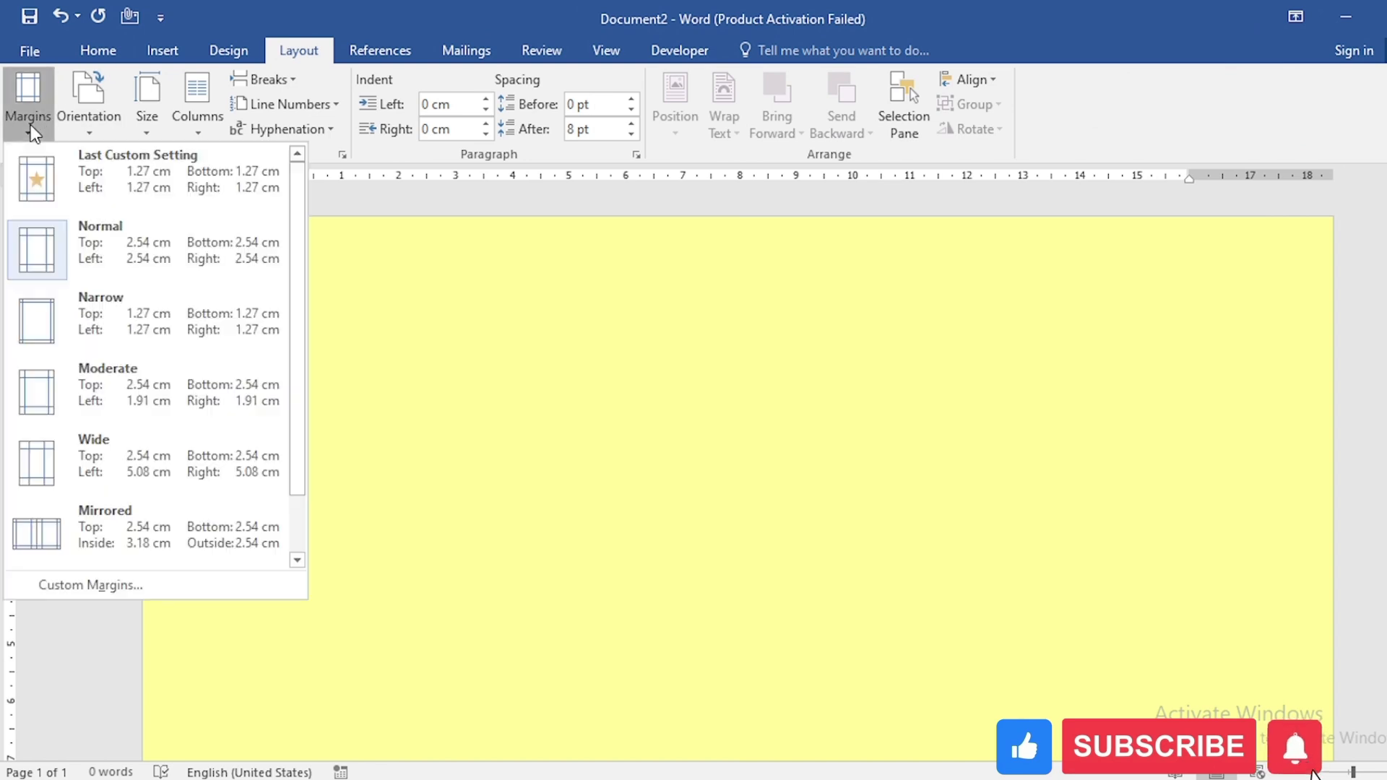
click(42, 320)
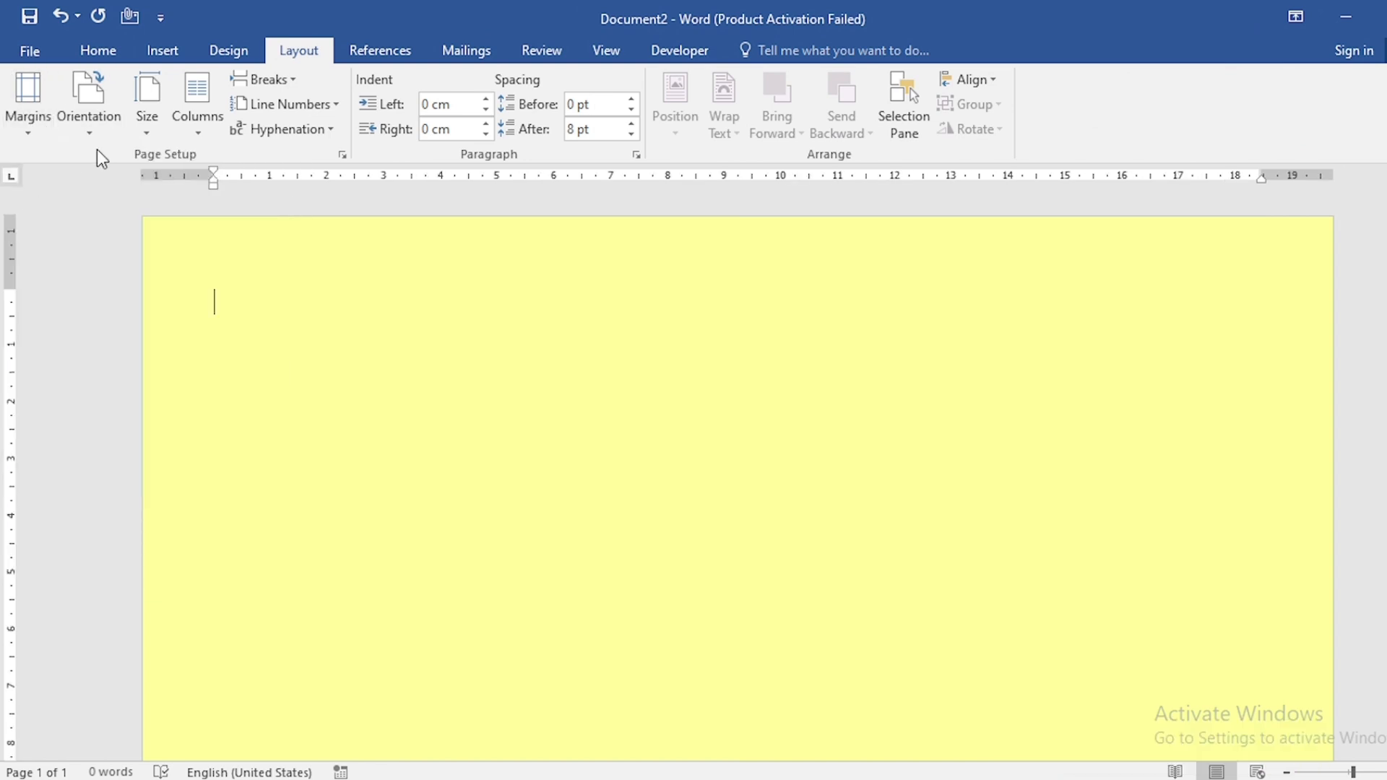
click(93, 124)
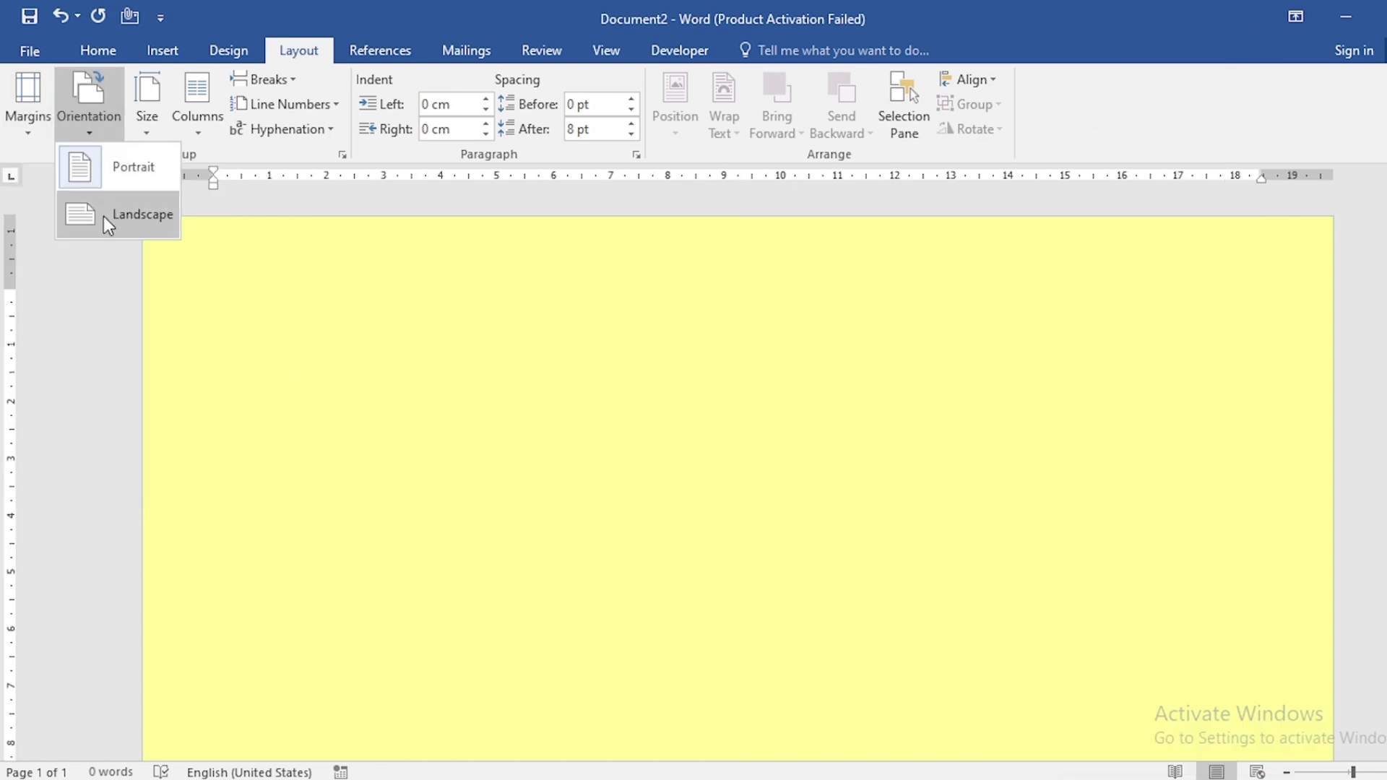
click(102, 216)
Set a custom paper size of 10 cm wide by 4 cm high
click(148, 128)
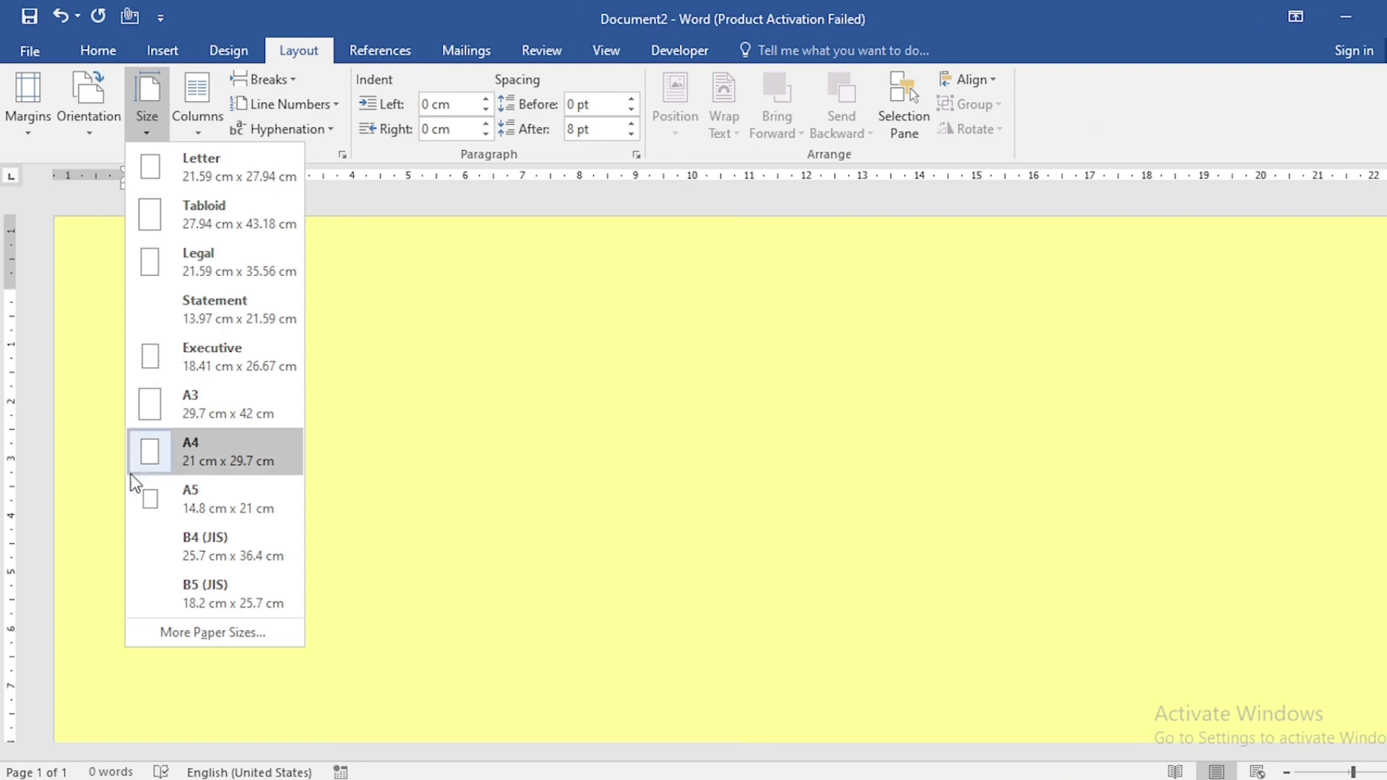
click(197, 631)
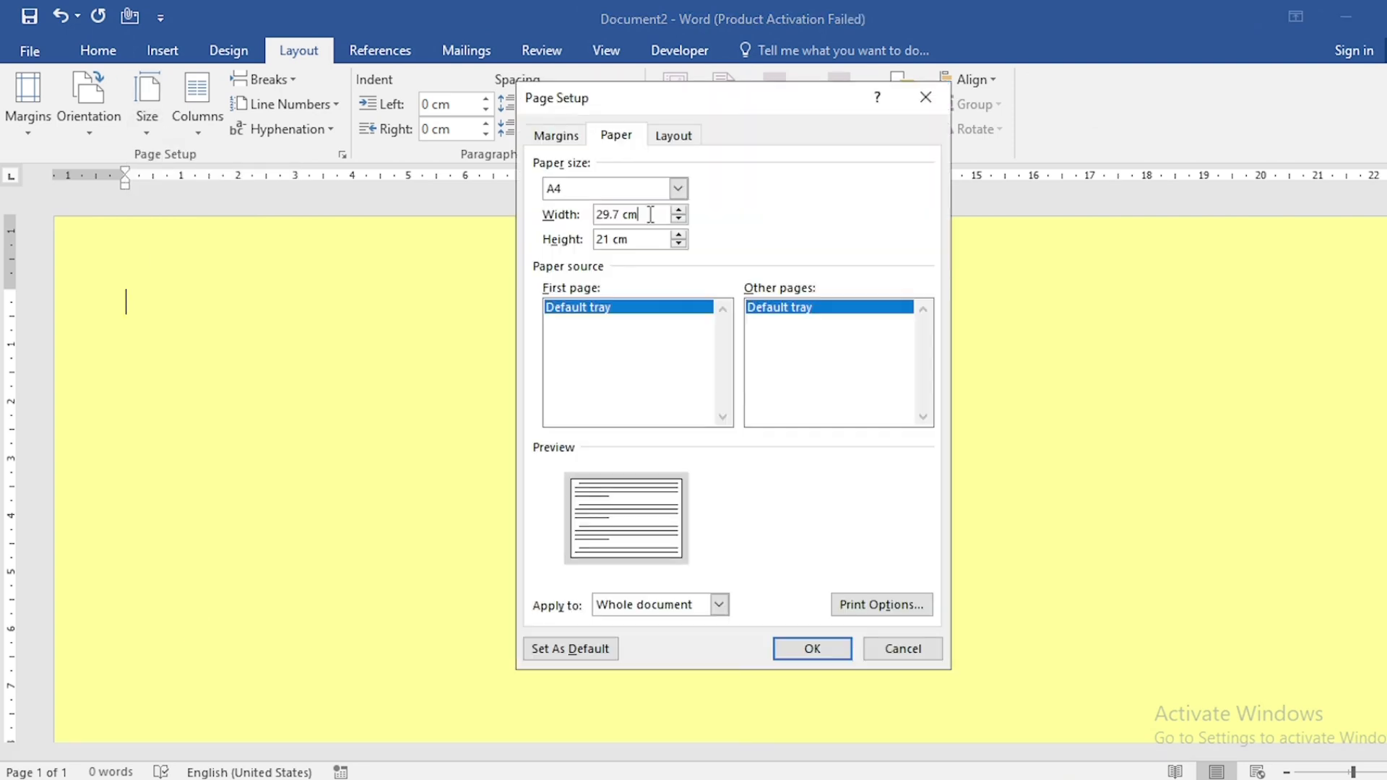
drag(650, 214, 581, 217)
text(10)
key(Tab)
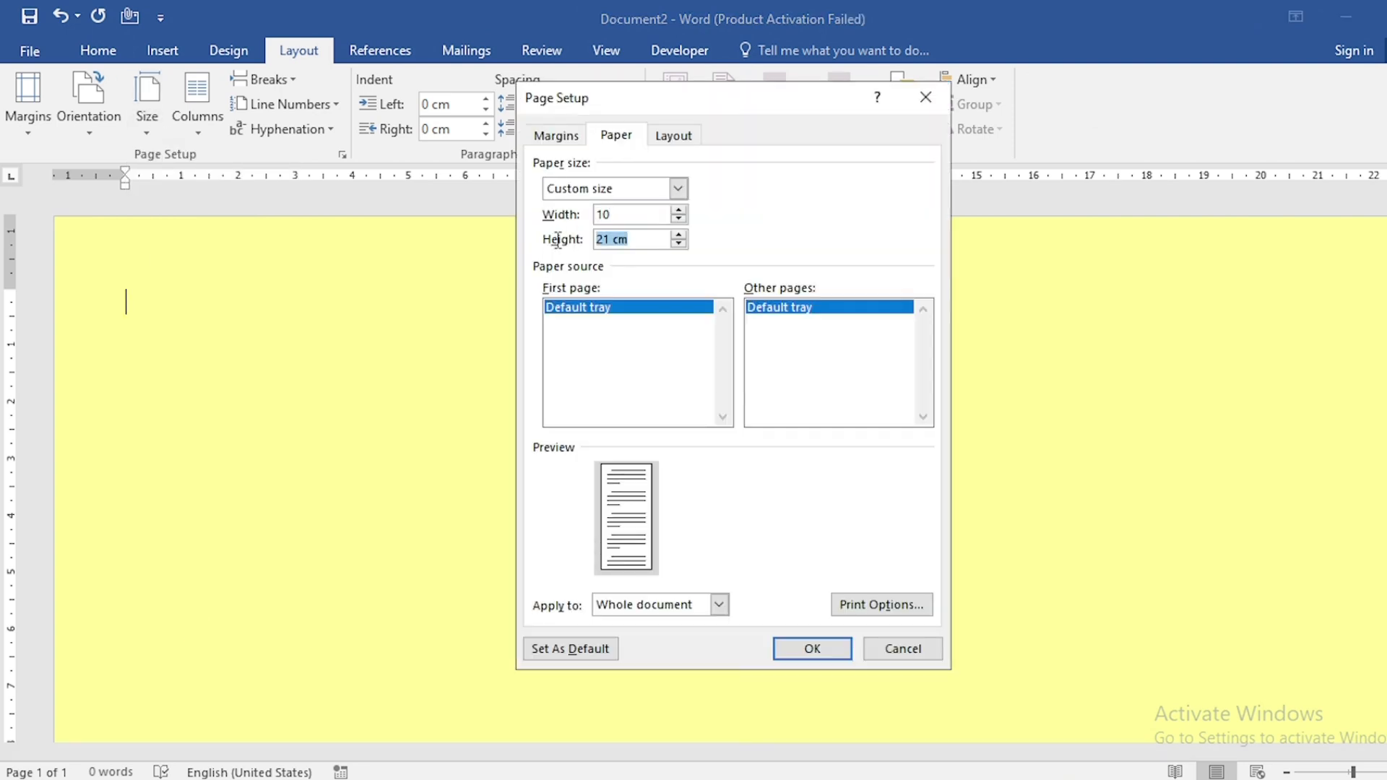
text(4.5)
click(786, 649)
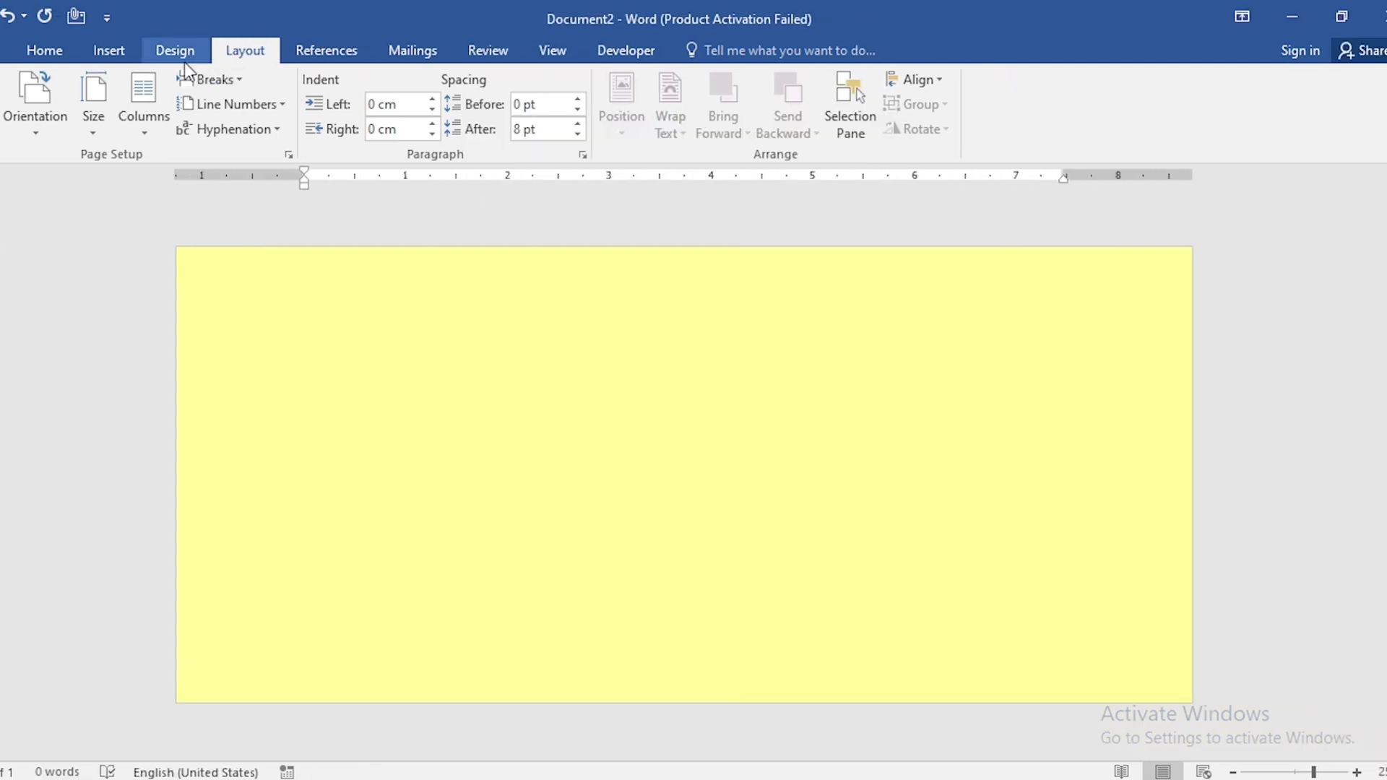
Apply a double-line box page border in dark red to the whole document
click(184, 62)
click(1351, 107)
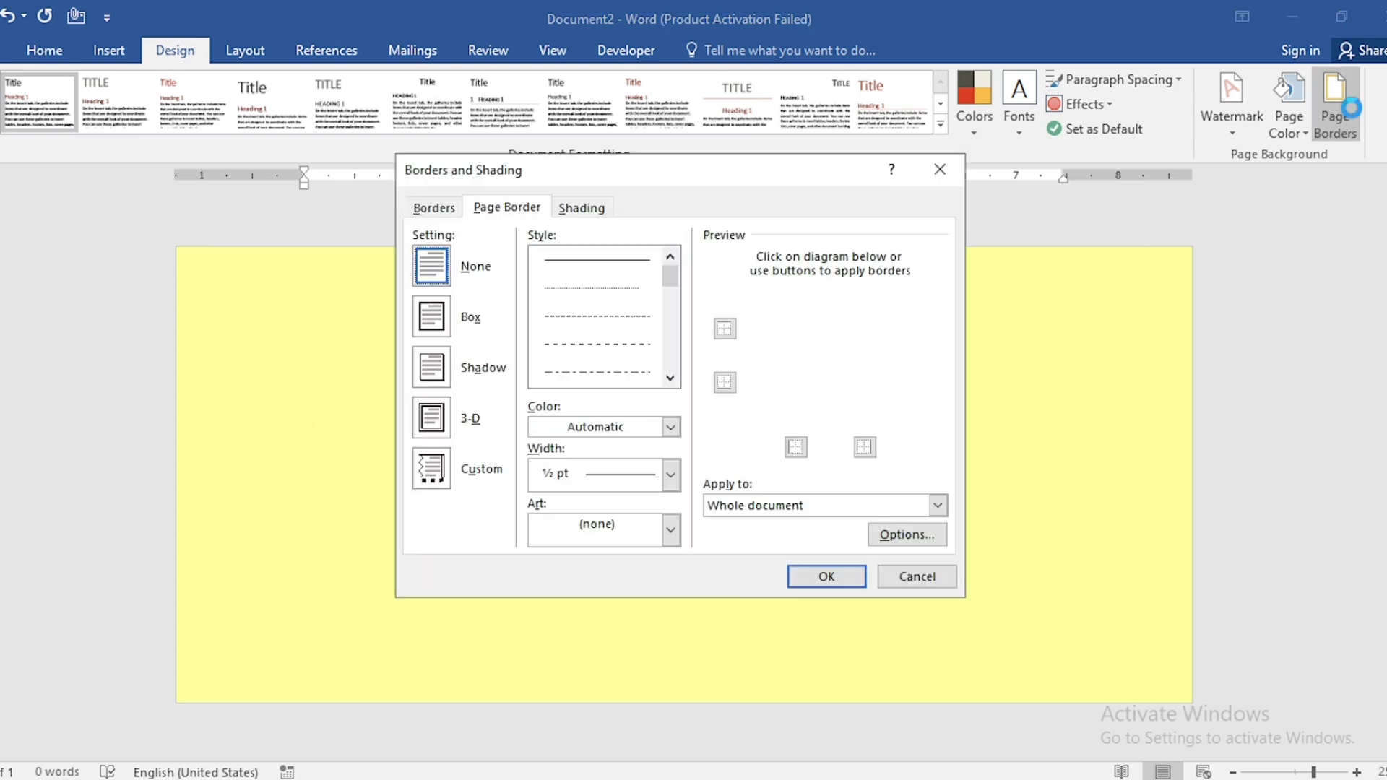
click(671, 378)
click(671, 378)
click(670, 377)
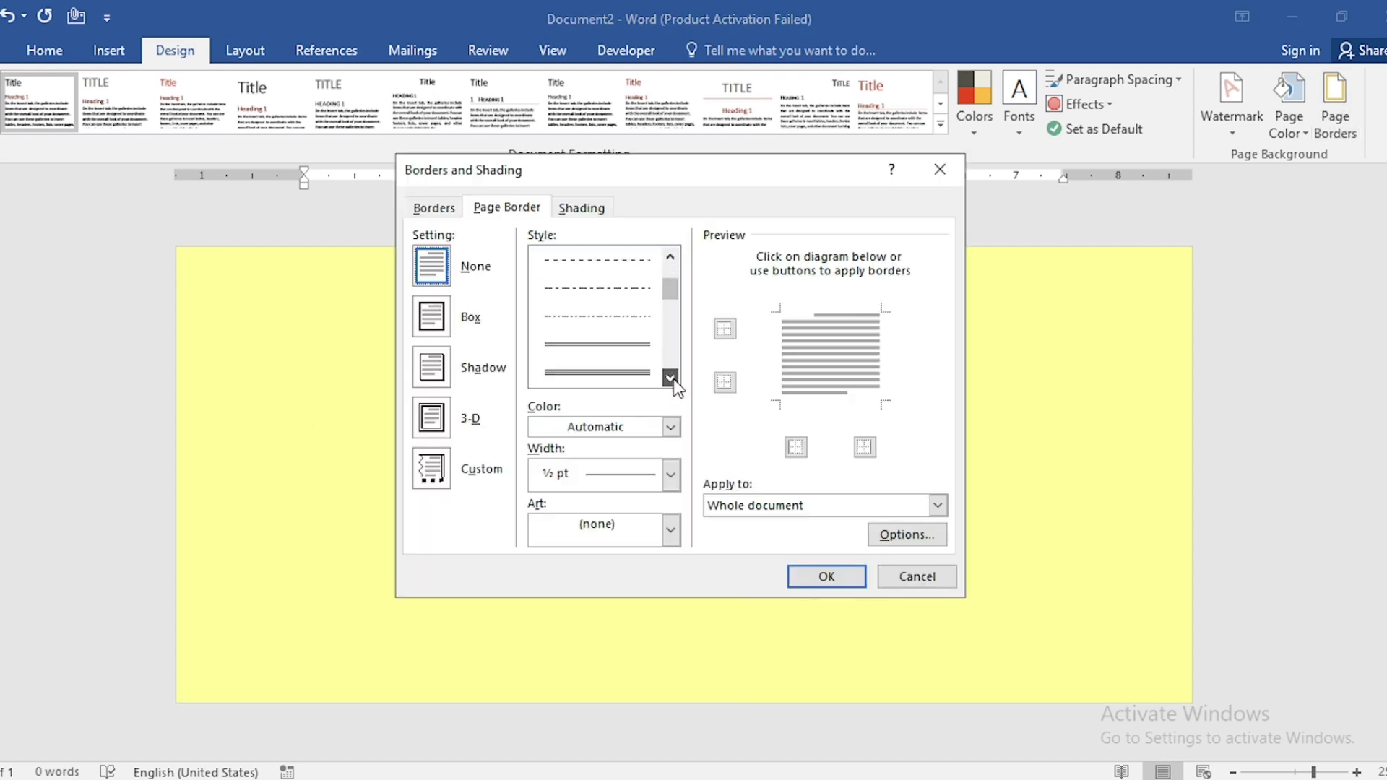
click(591, 371)
click(671, 428)
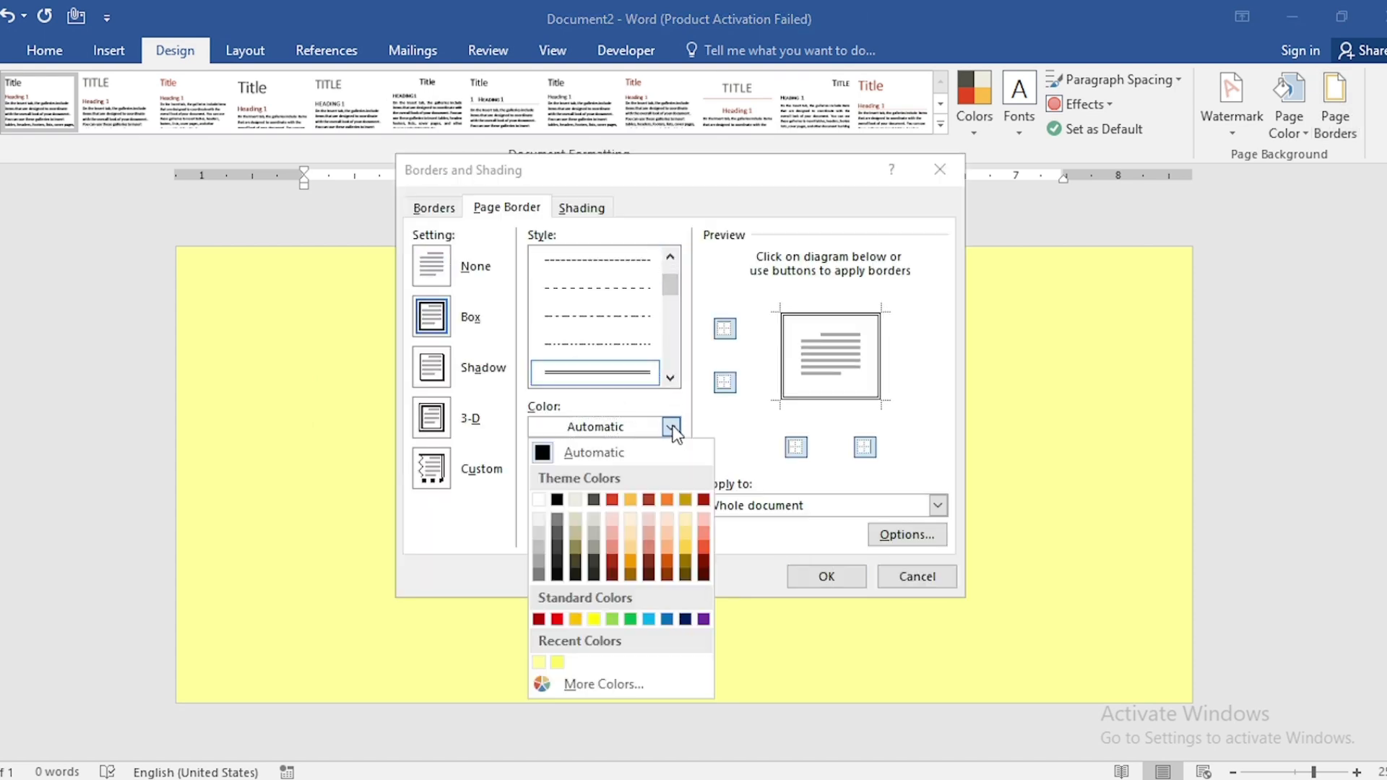
click(704, 574)
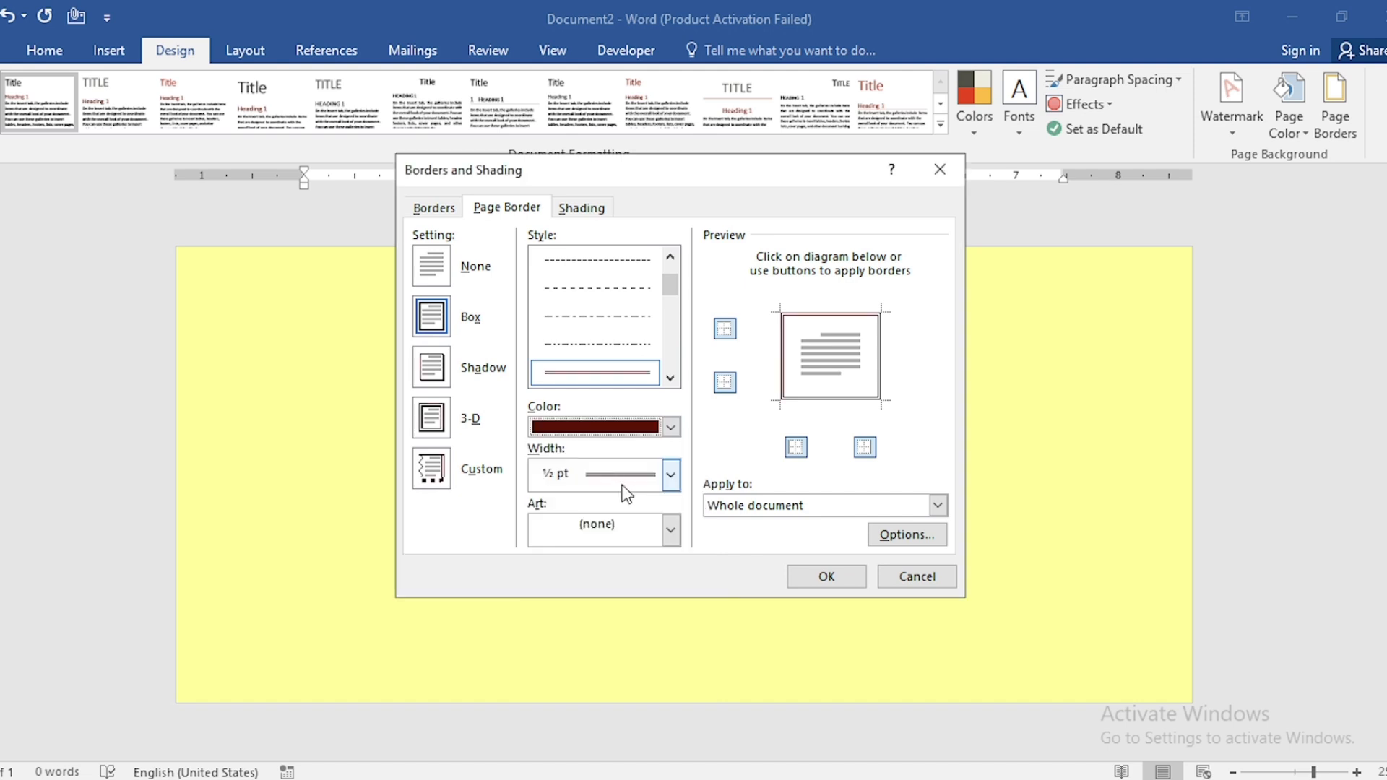
click(824, 577)
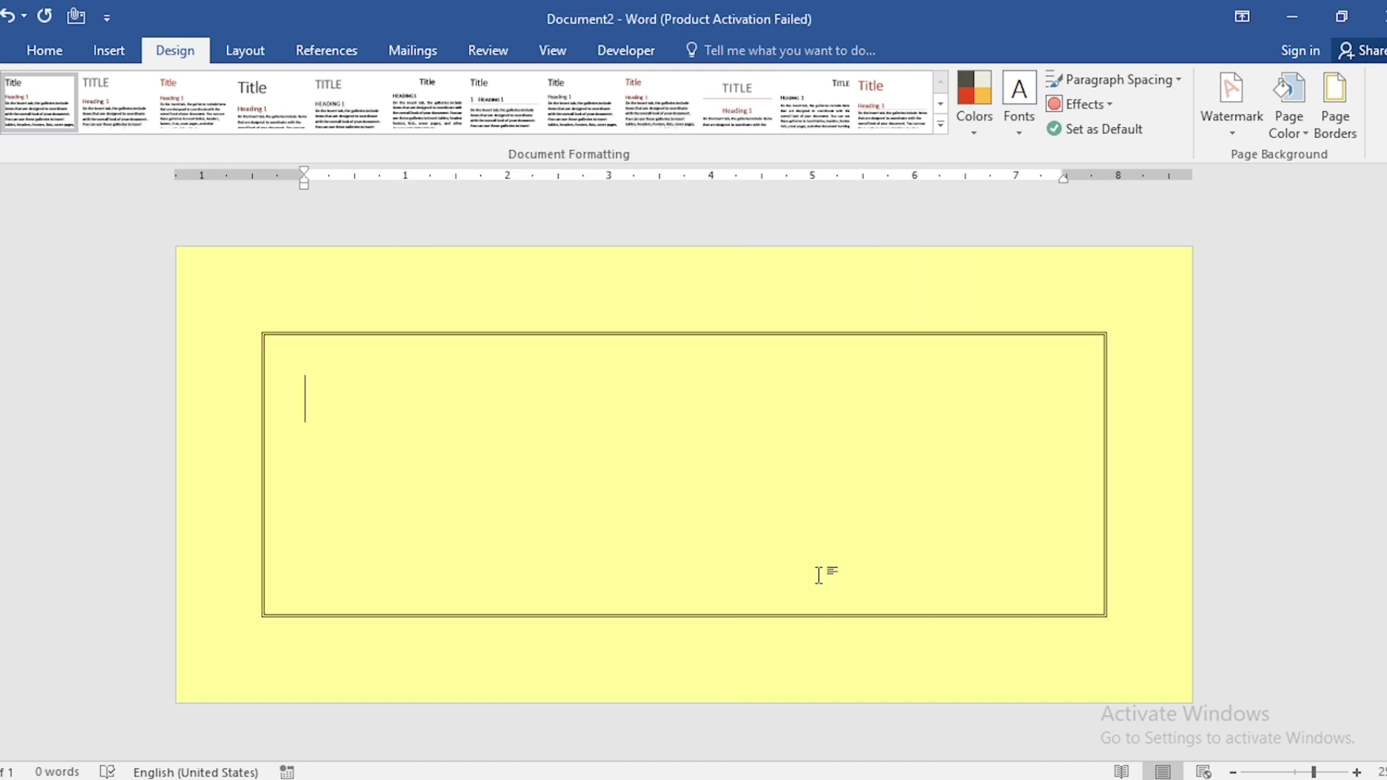
Insert the picture CORNER DESIGN.png from the Downloads folder
click(108, 52)
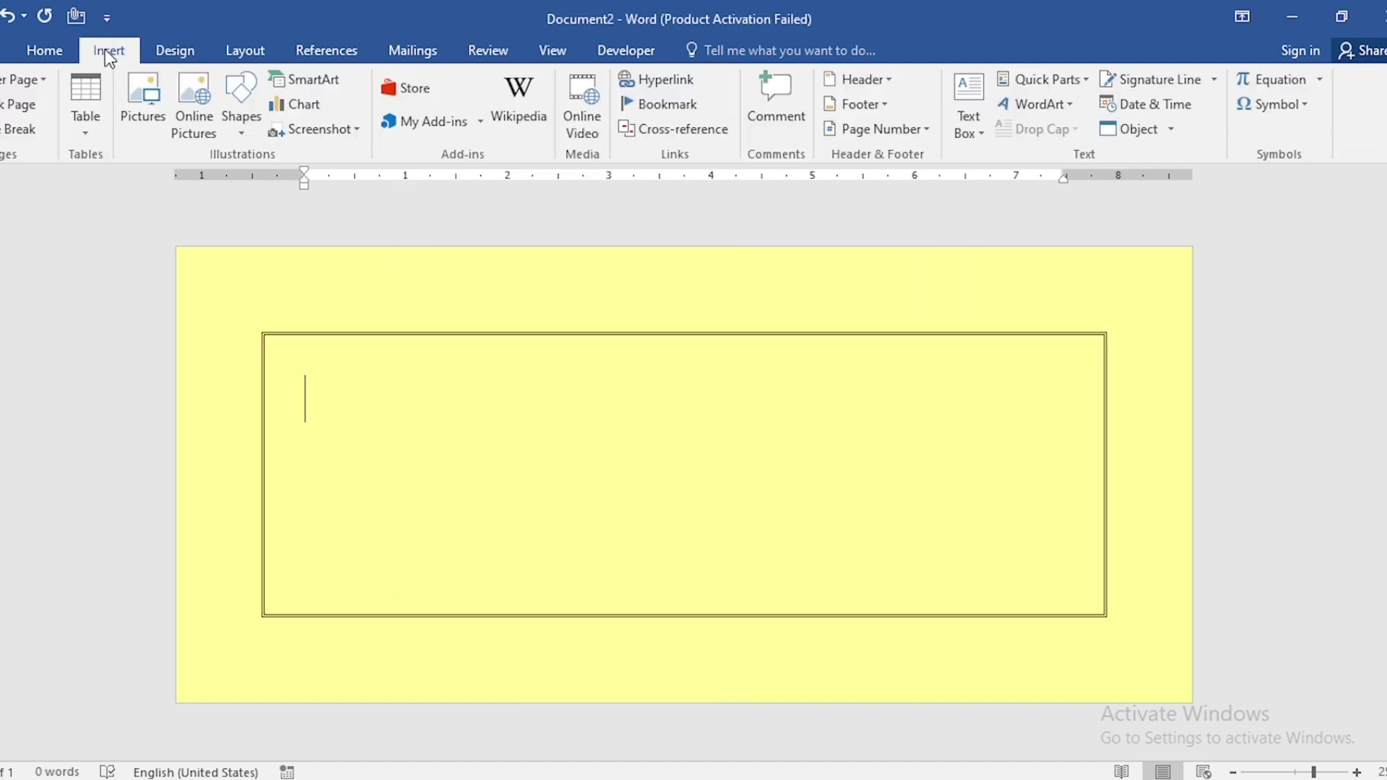
click(133, 116)
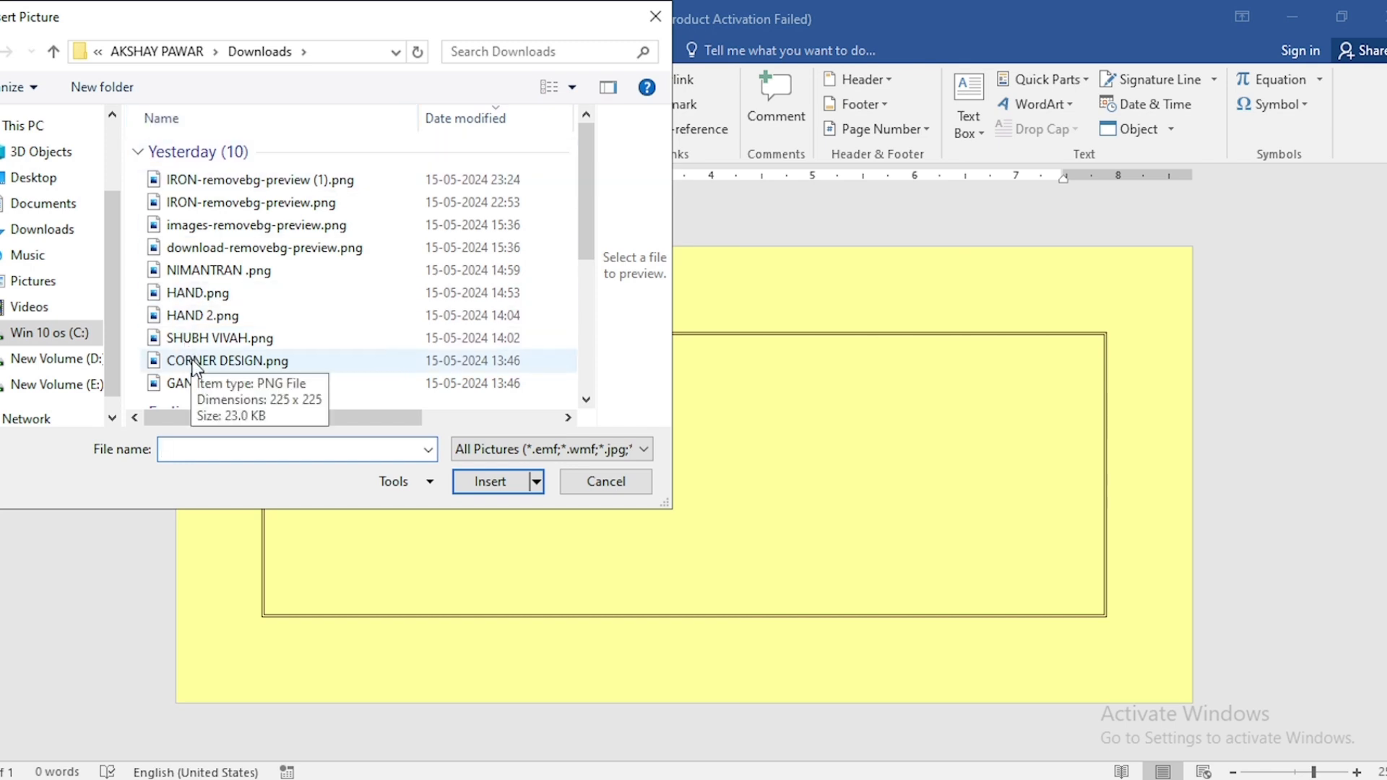
click(235, 365)
click(487, 484)
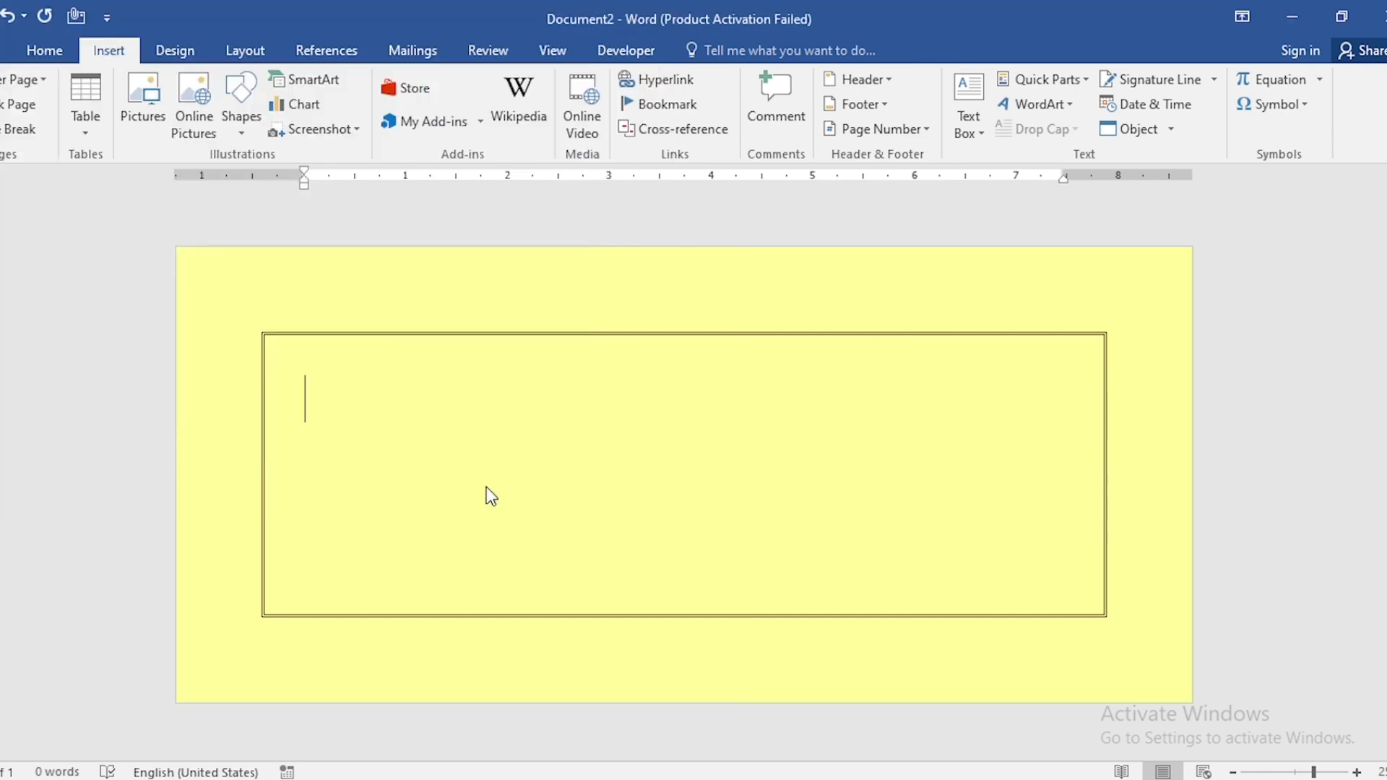
Set the corner picture's text wrapping to In Front of Text
right_click(387, 538)
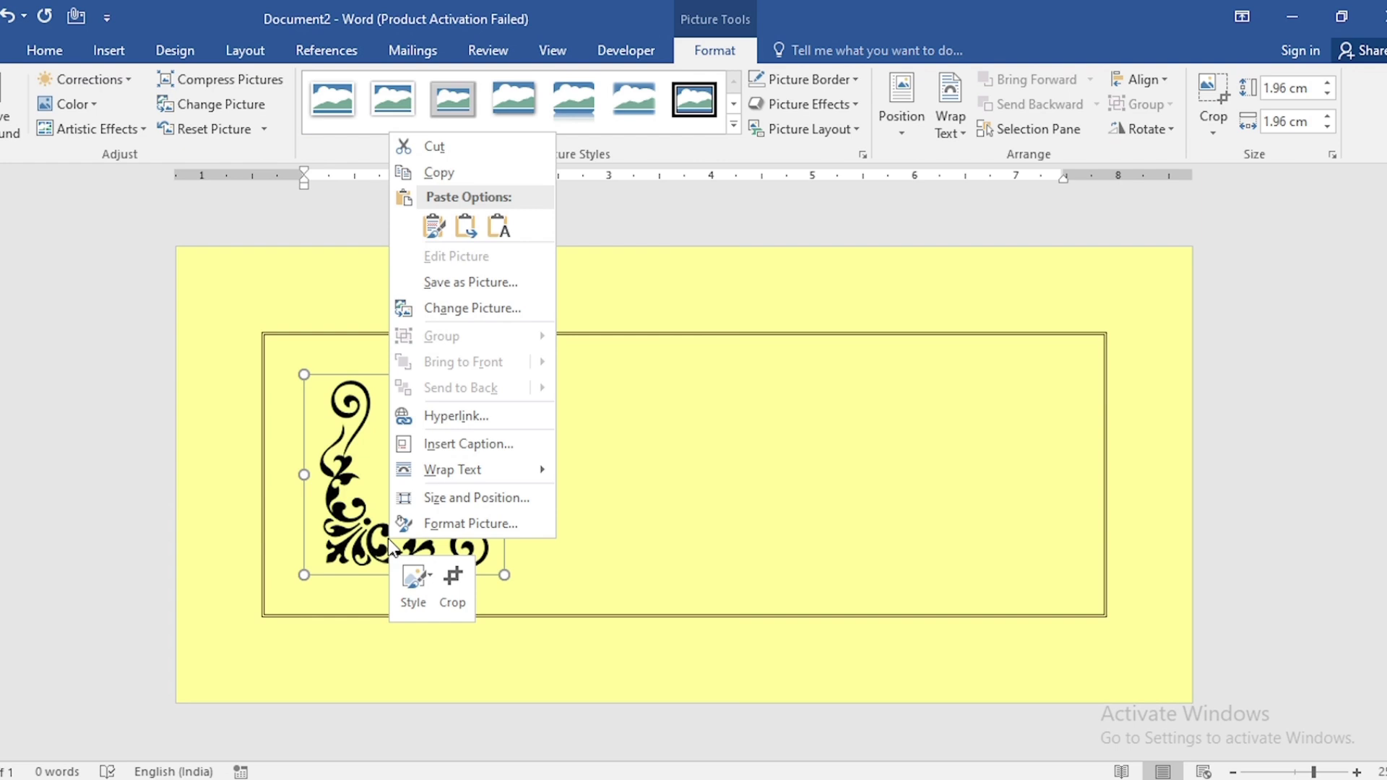
mouse_move(462, 476)
click(675, 629)
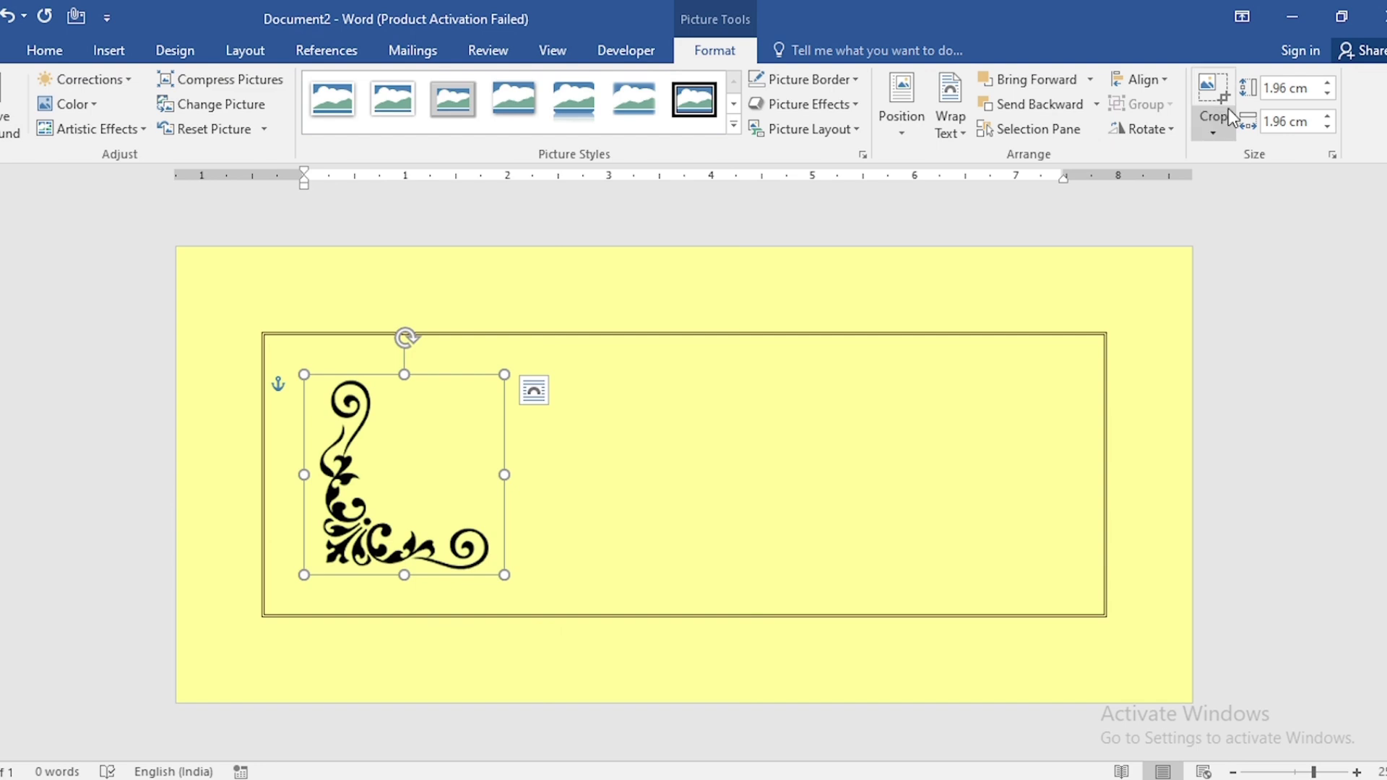
Resize the corner picture to 0.8 cm high
click(1301, 84)
text(0.8)
key(Return)
Recolor the corner picture dark red and move it into the border's lower-left corner
click(88, 111)
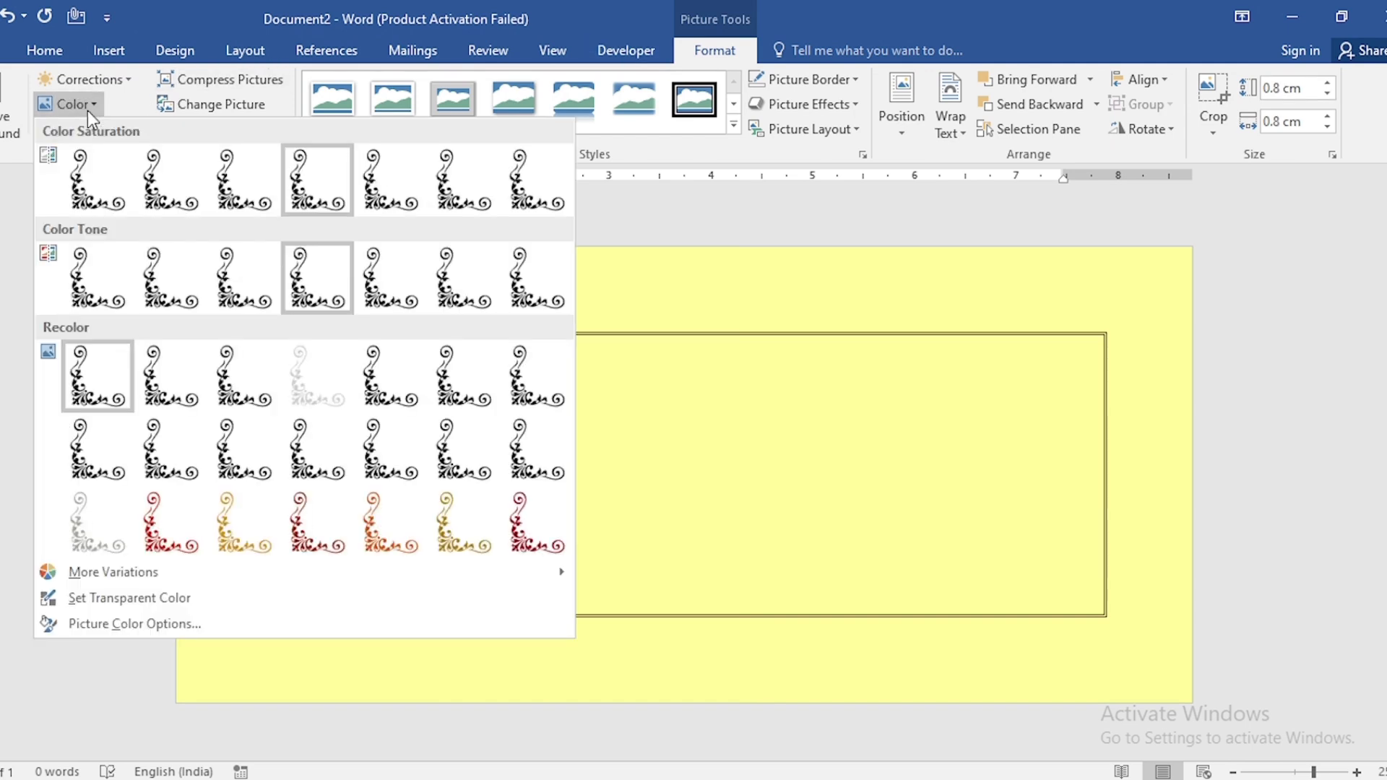
click(537, 544)
drag(331, 454, 292, 589)
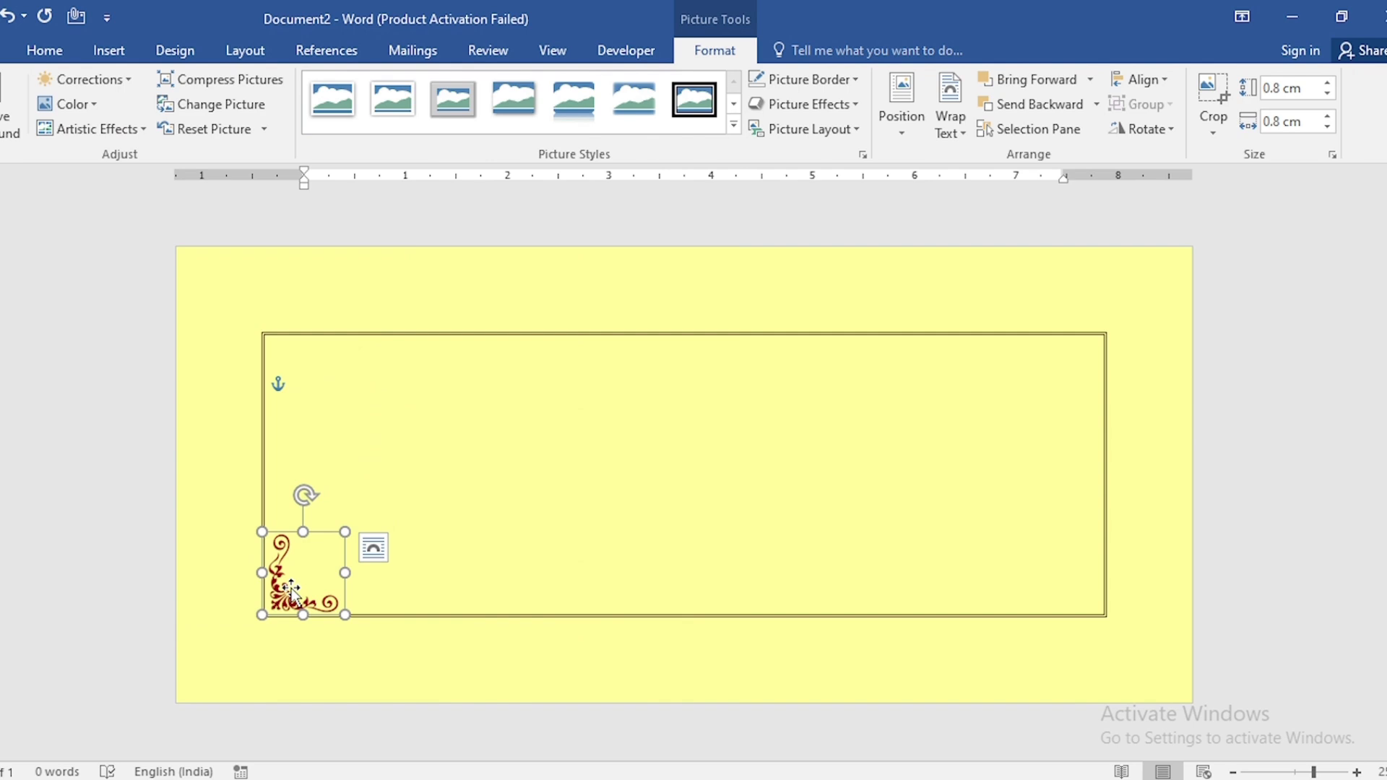
Duplicate the corner ornament, rotate the copy right 90°, and place it in the upper-left corner
key(ctrl+d)
click(1162, 120)
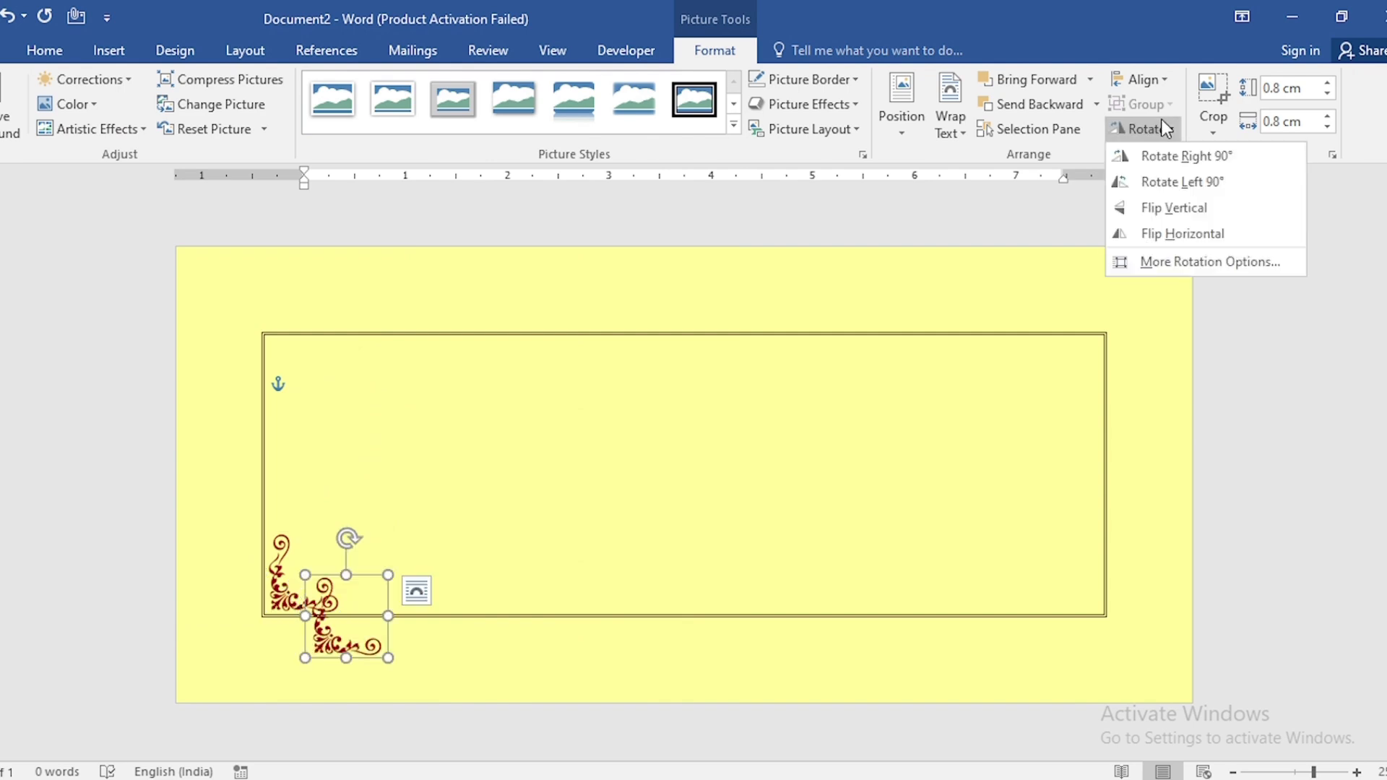
click(1165, 155)
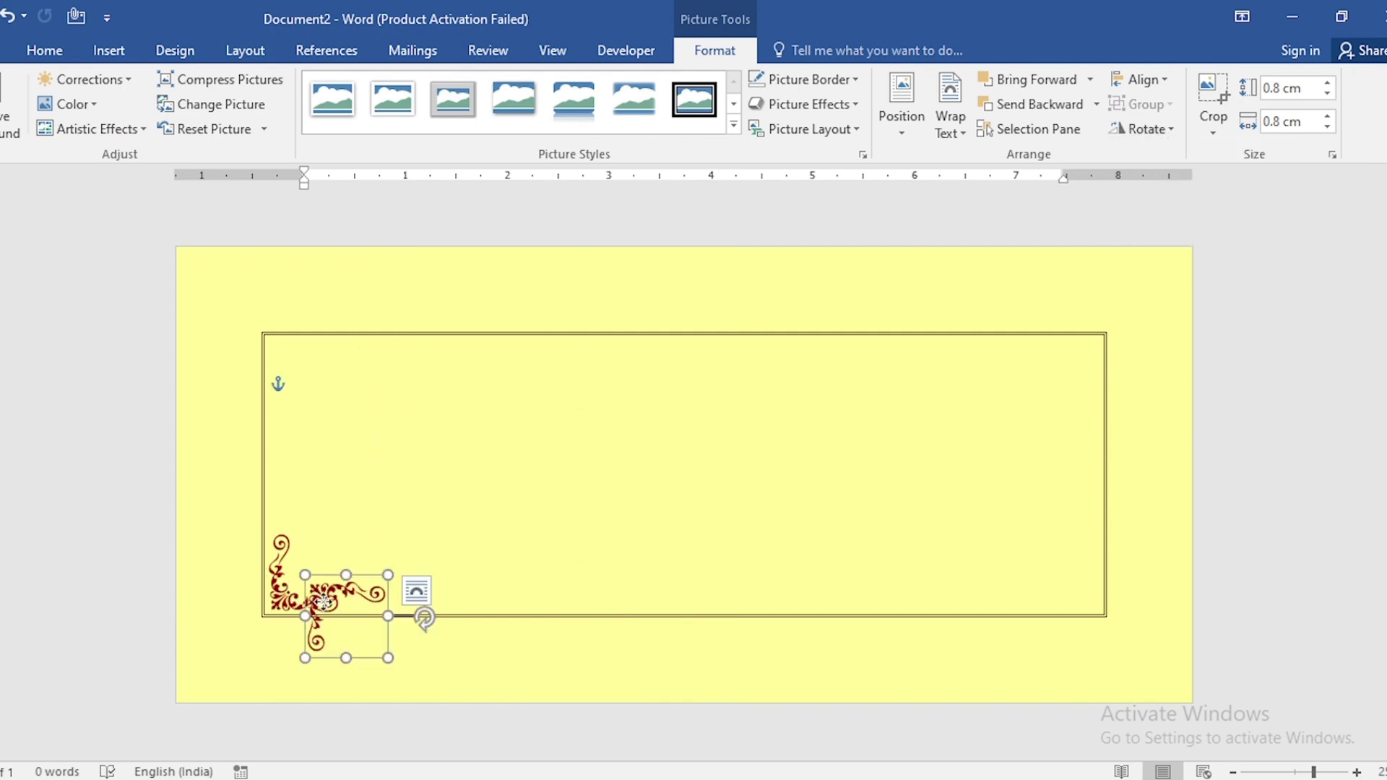
drag(323, 605, 285, 365)
Duplicate the ornament again, rotate it right 90°, and place it in the upper-right corner
key(ctrl+d)
click(1142, 129)
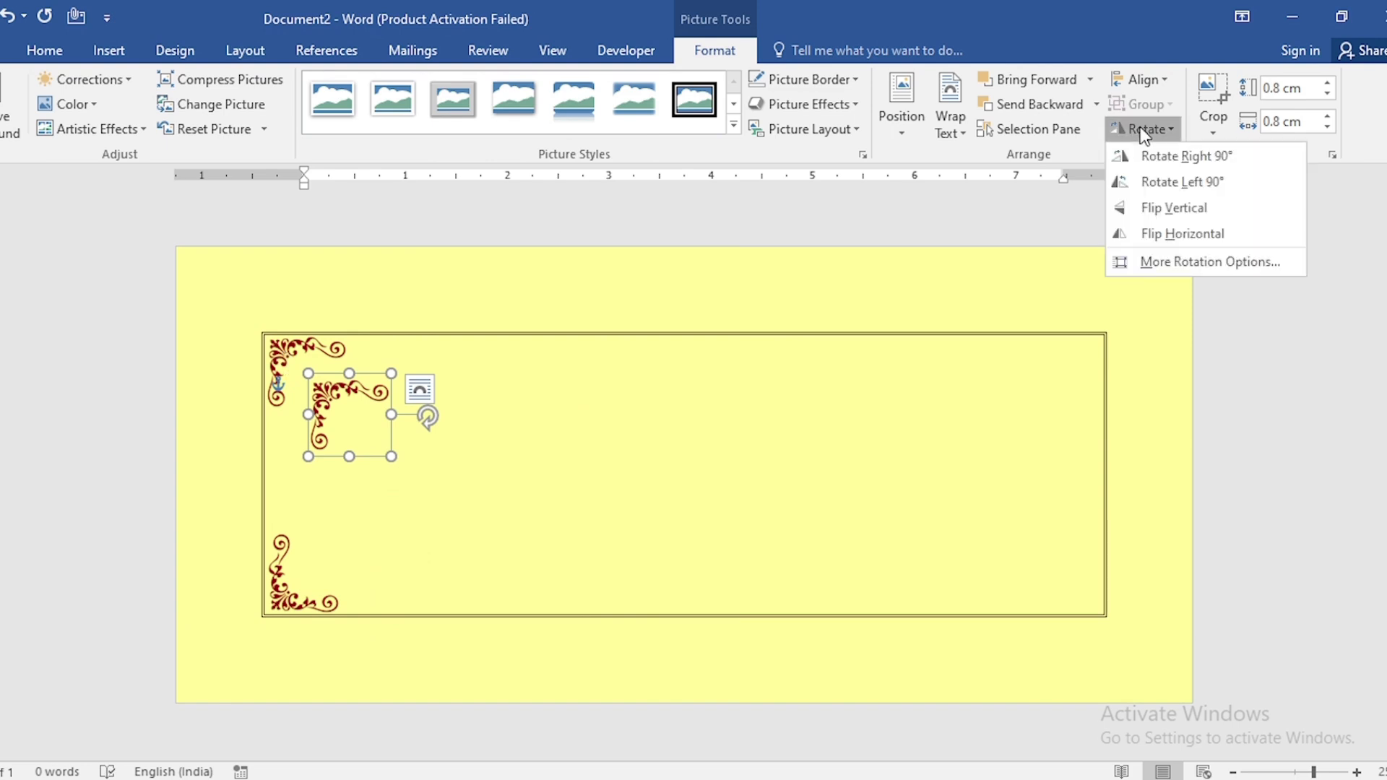
click(1159, 153)
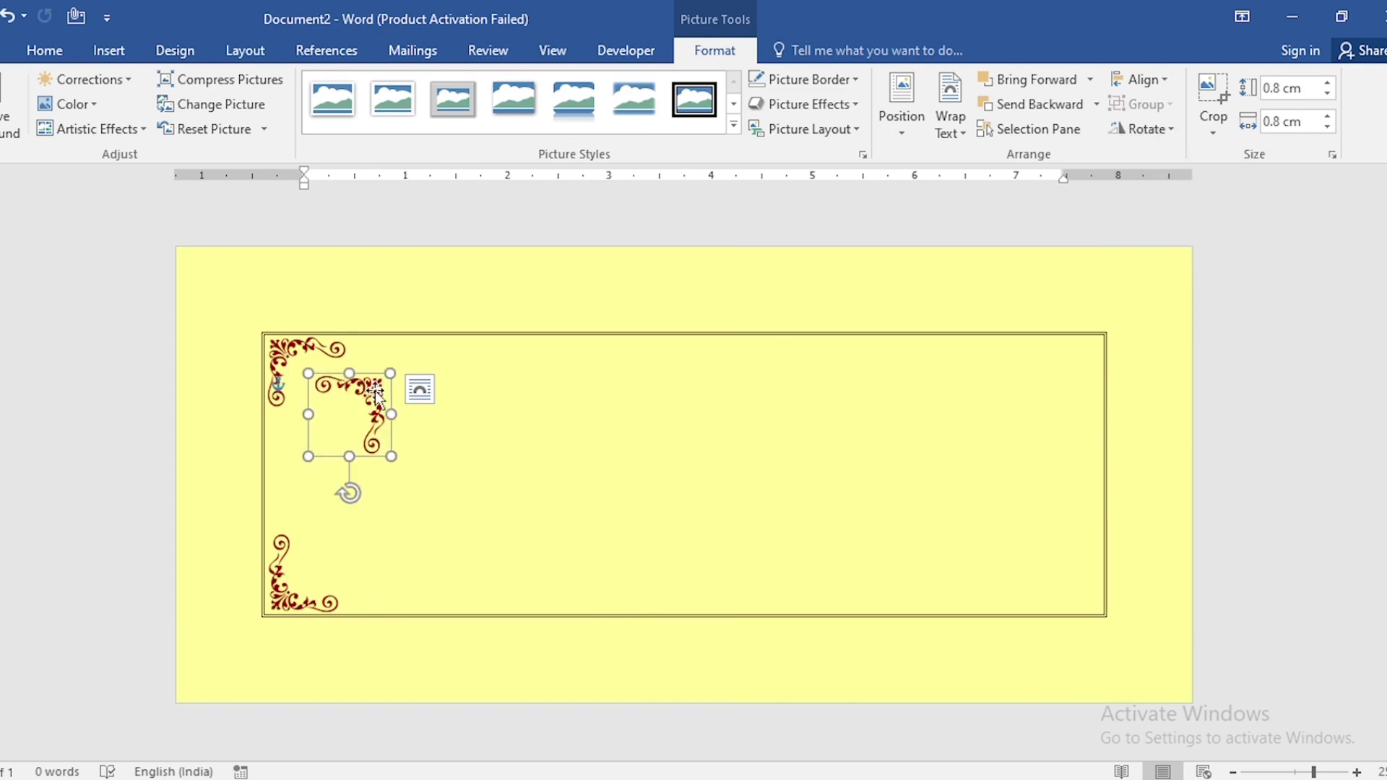
drag(358, 394, 1073, 353)
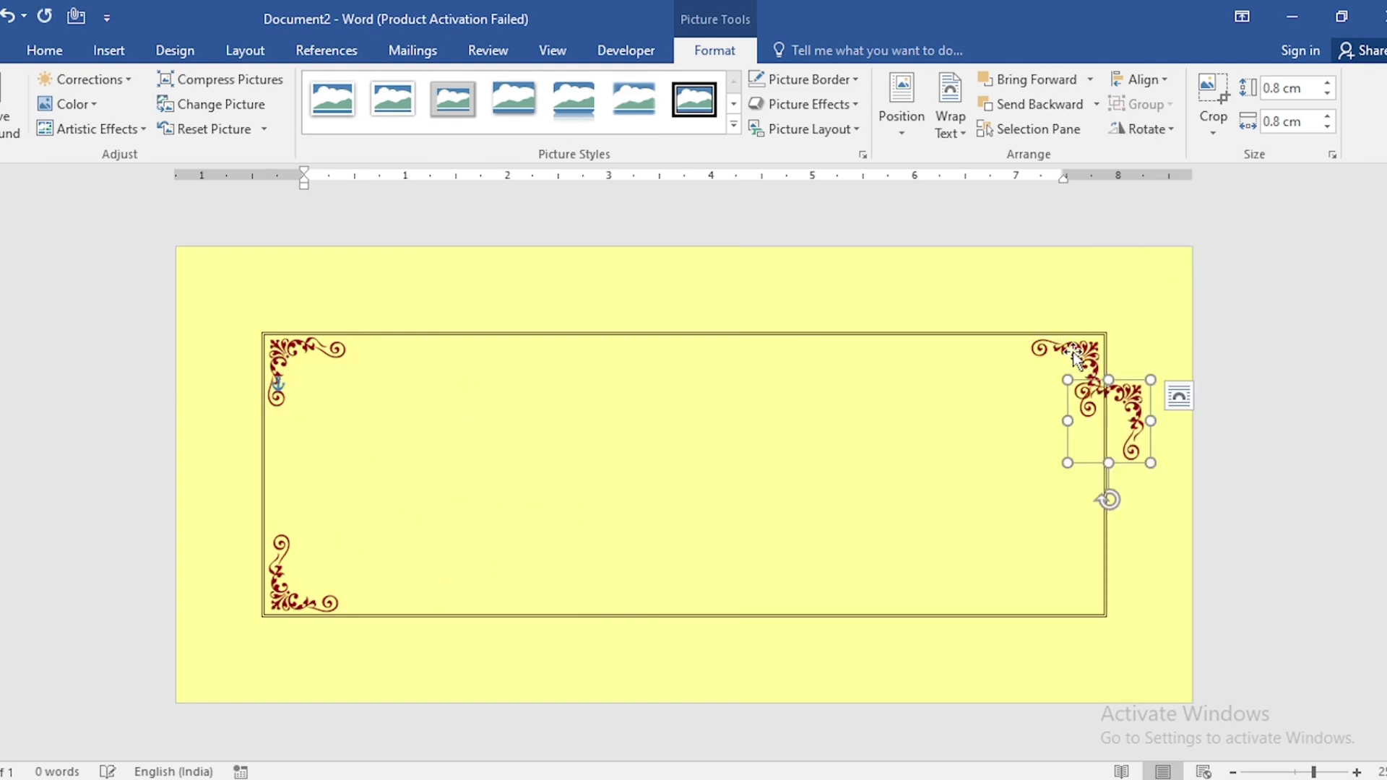
Rotate the remaining copy right 90° and place it in the border's lower-right corner
click(1145, 128)
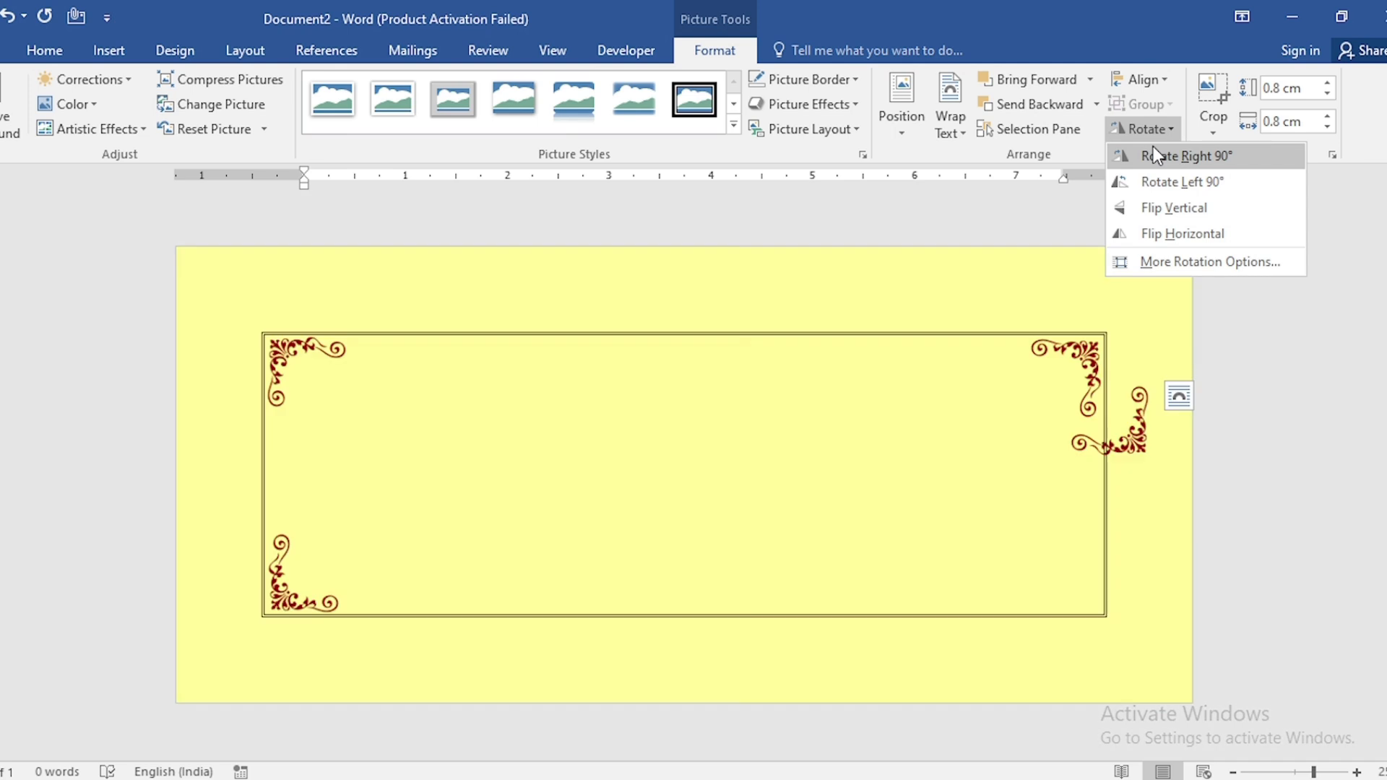
click(1154, 154)
drag(1076, 383, 1088, 609)
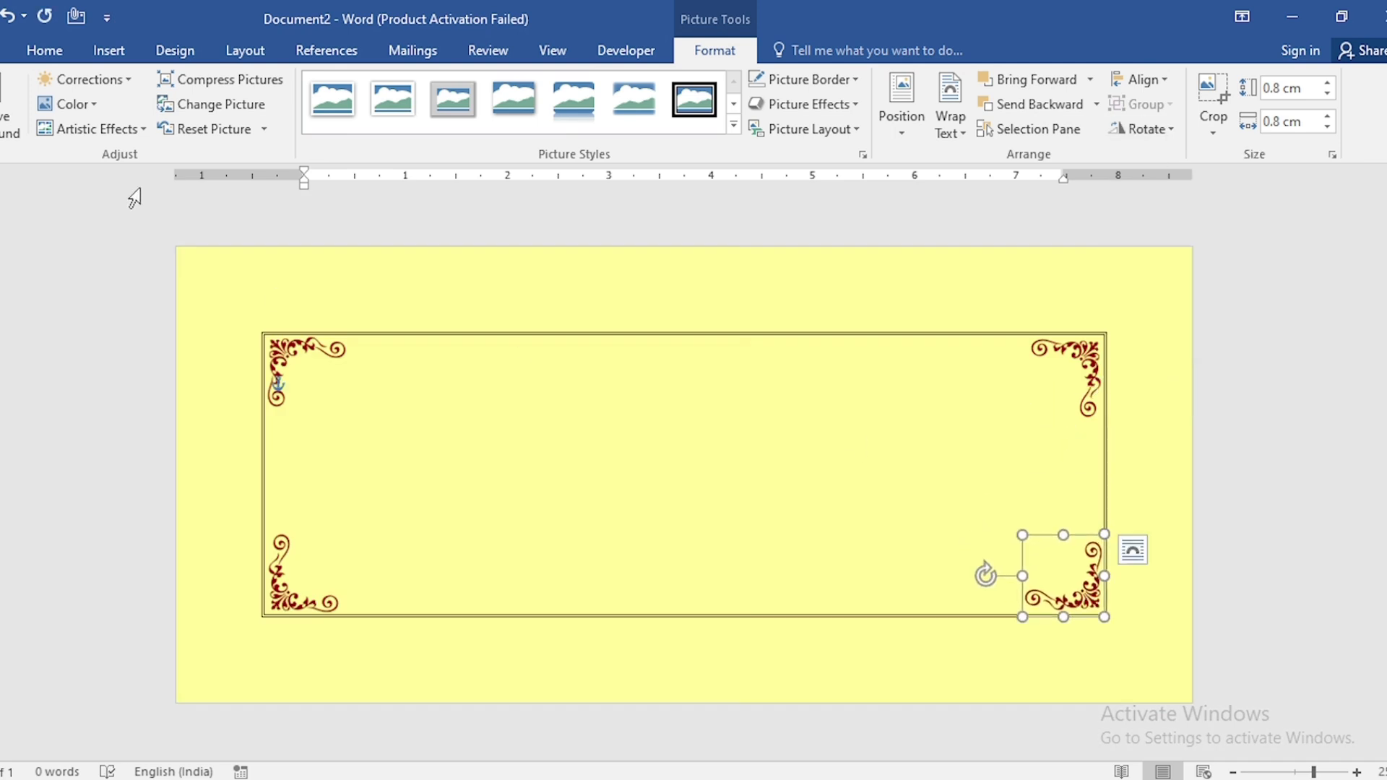
Insert the picture GANPATI.png from the Downloads folder
click(98, 54)
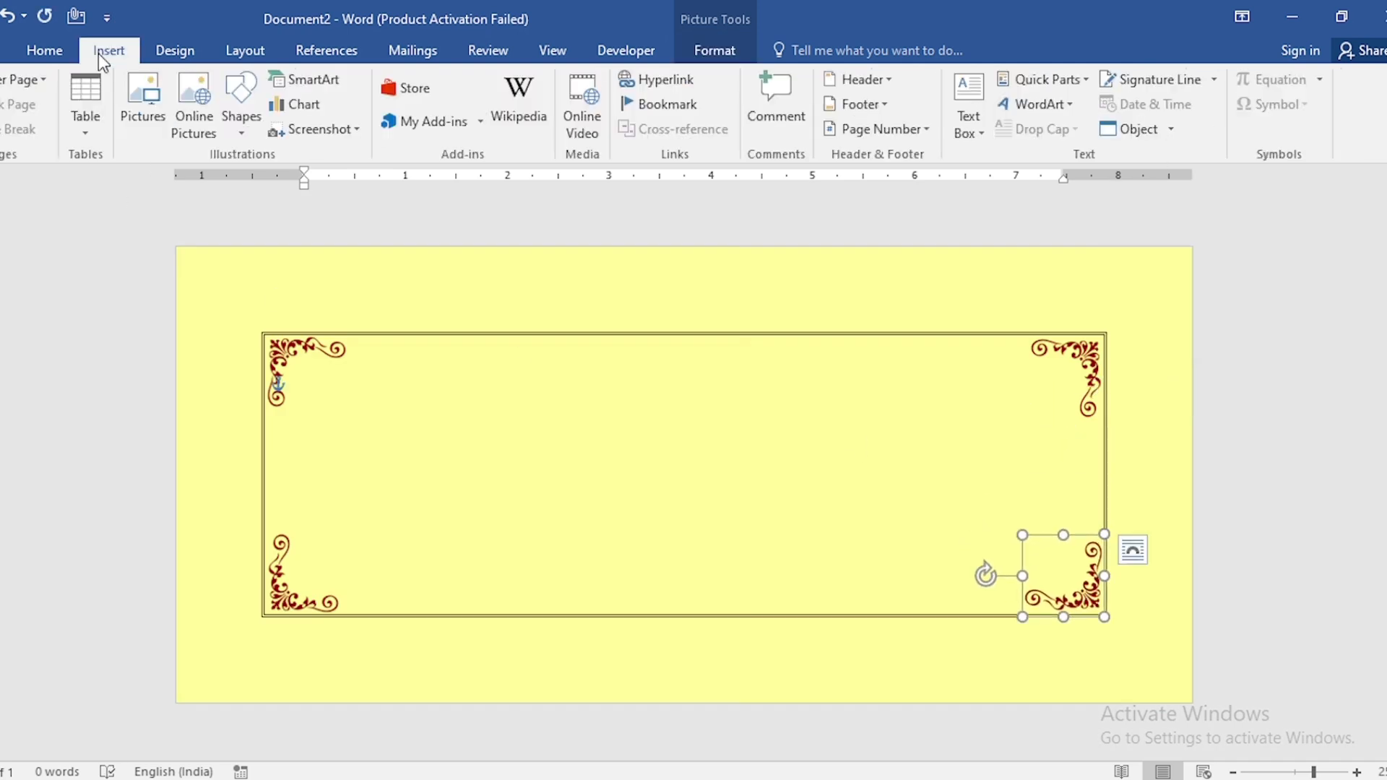
click(138, 115)
click(188, 382)
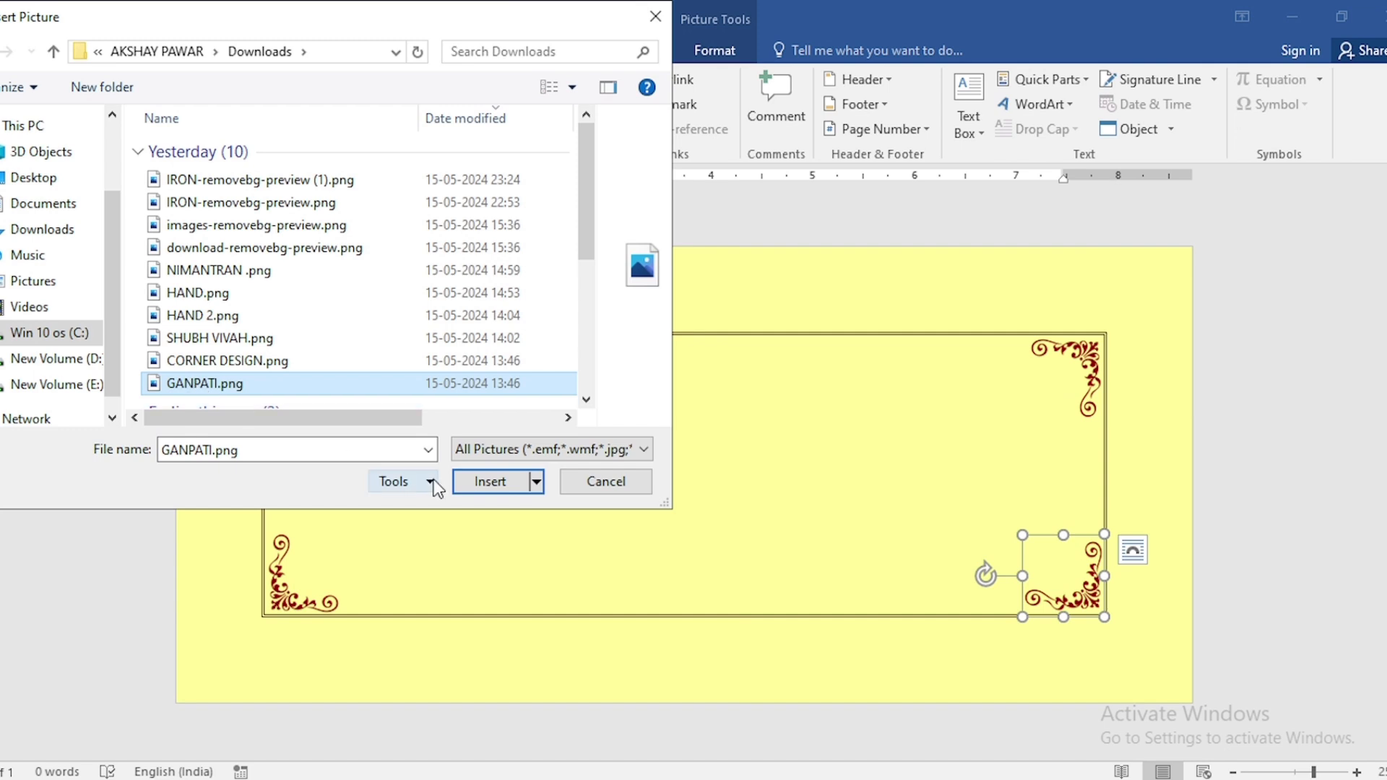
click(484, 487)
Set the Ganpati picture's text wrapping to In Front of Text
right_click(453, 478)
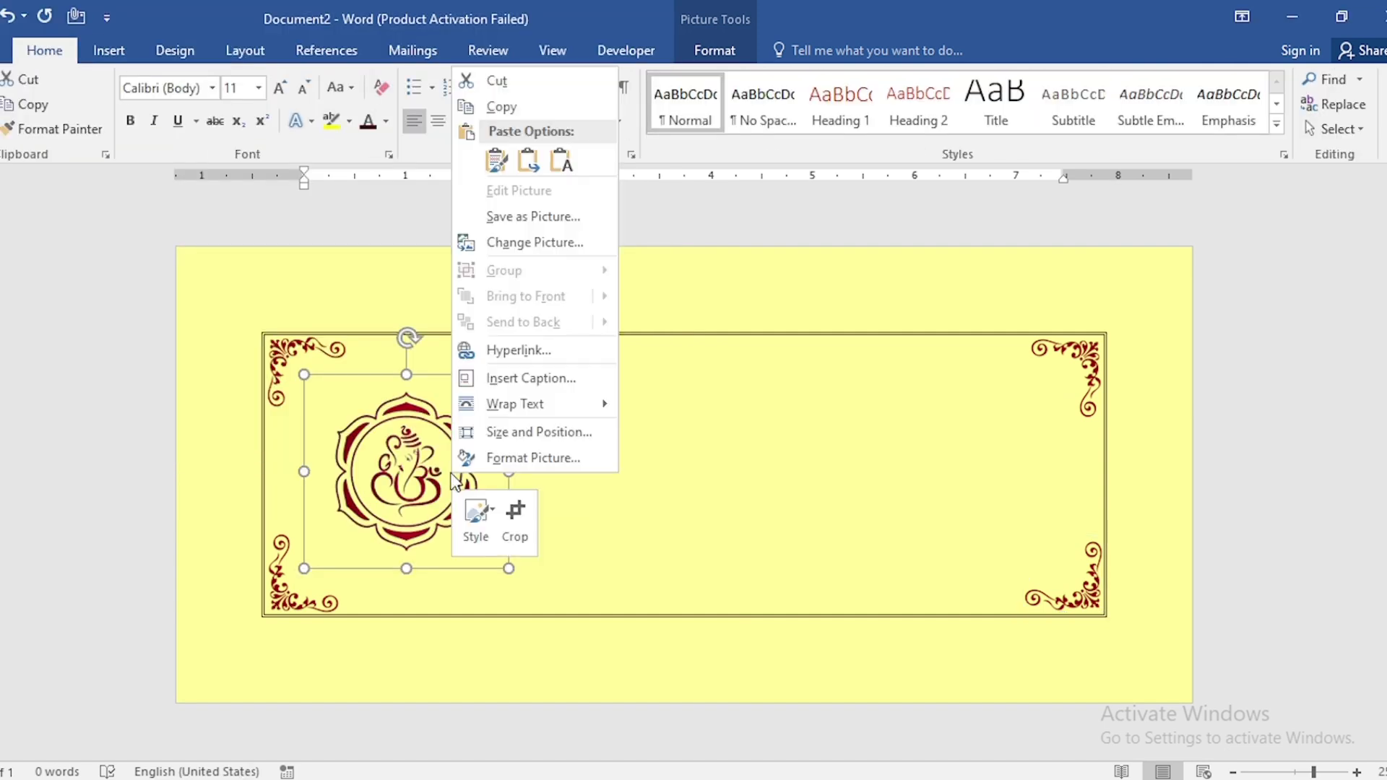
mouse_move(515, 403)
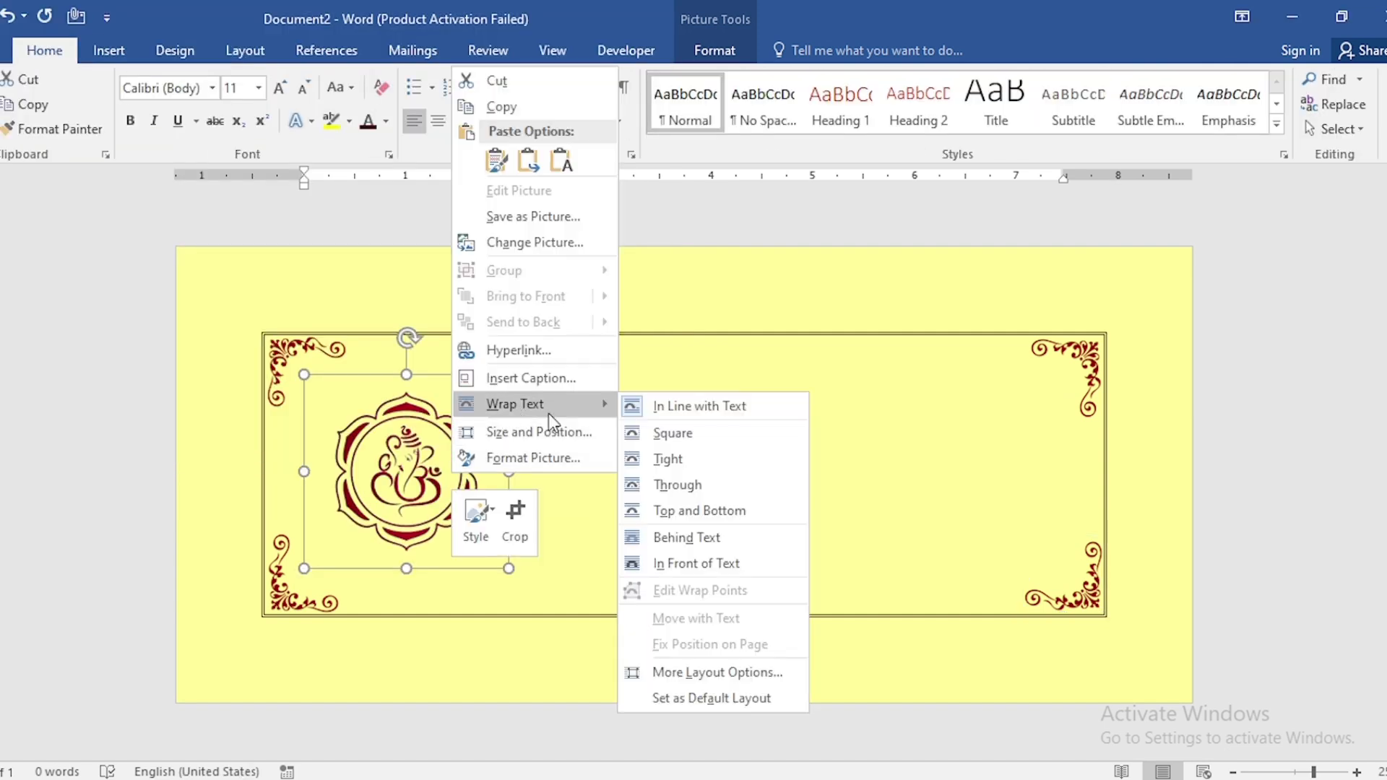
click(718, 566)
Nudge the Ganpati picture up and to the right within the border
key(Up)
key(Up)
key(Up)
key(Up)
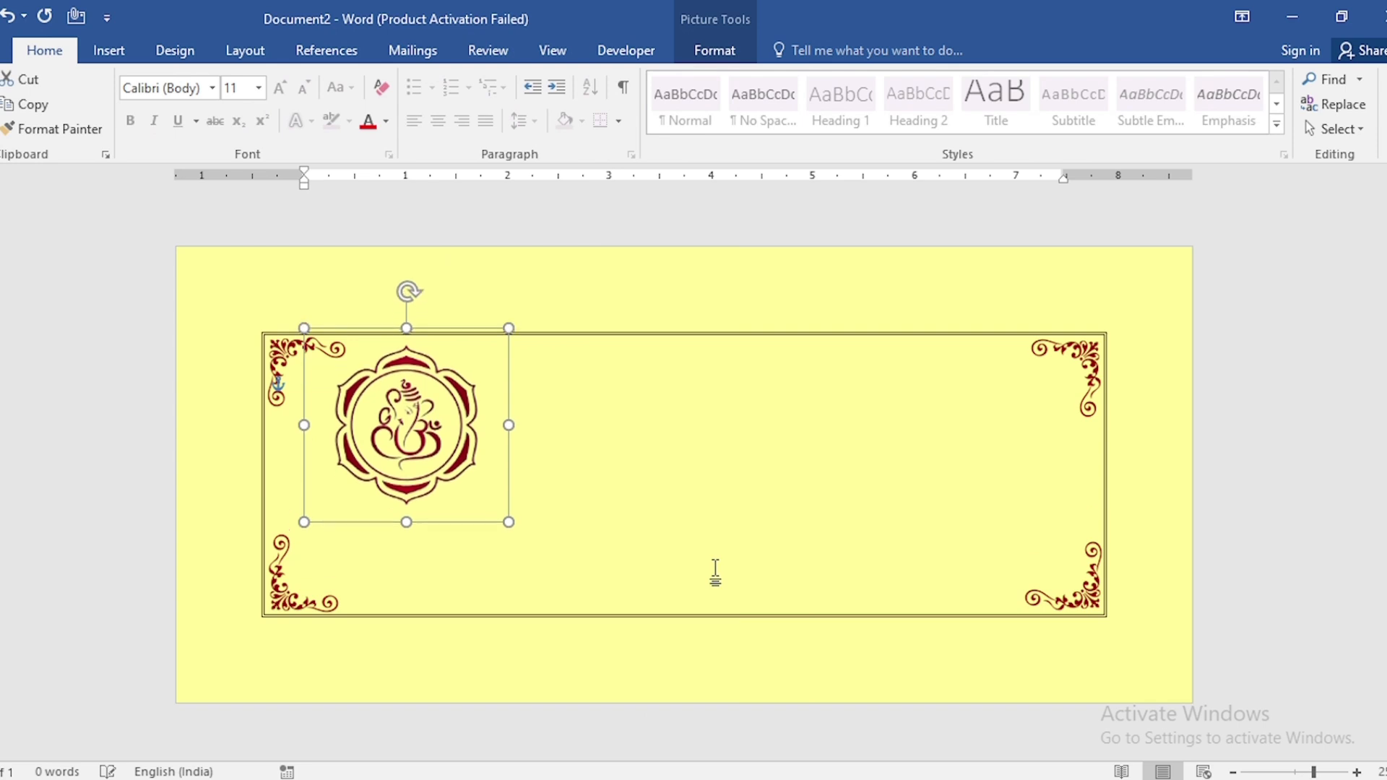
key(Right)
key(Right)
Draw a rectangle shape about 1.8 cm wide and 0.8 cm tall to the right of the Ganpati picture
click(111, 52)
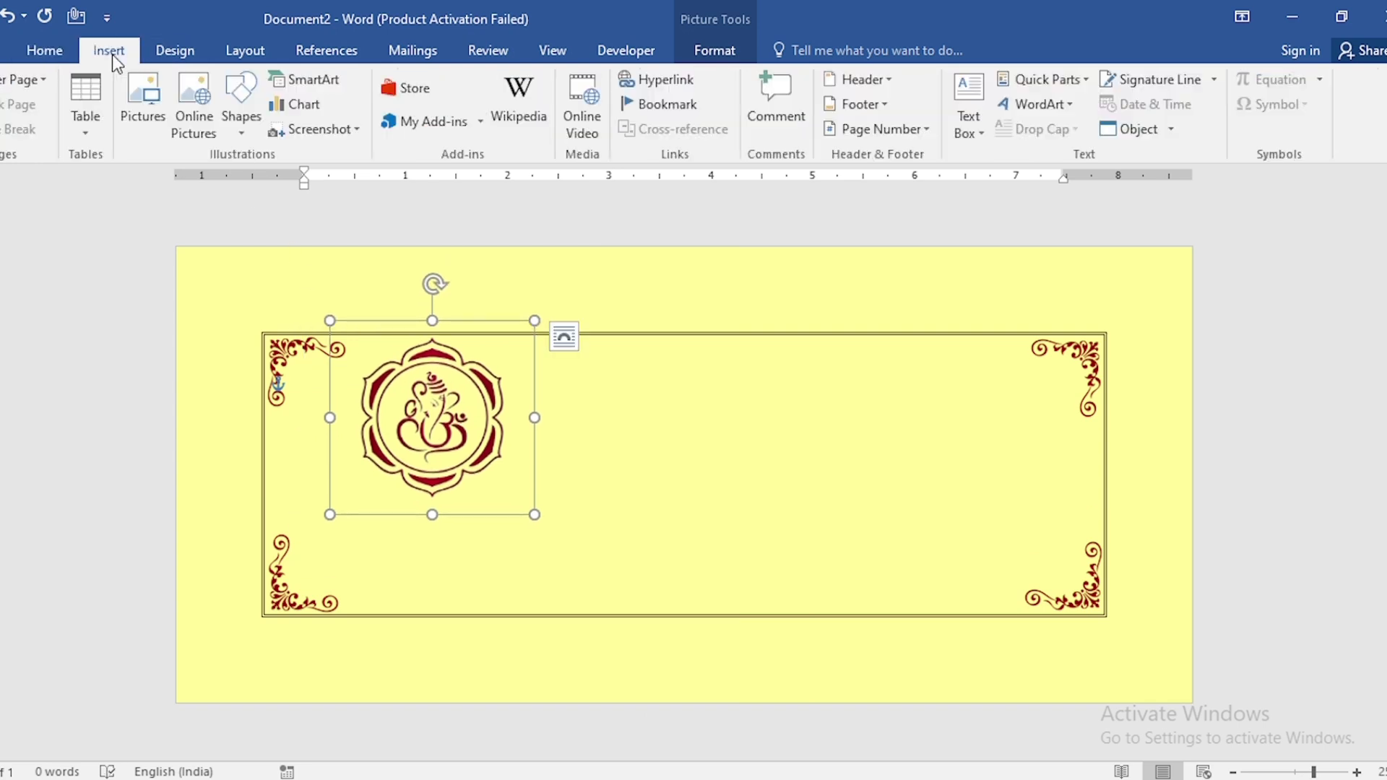
click(250, 124)
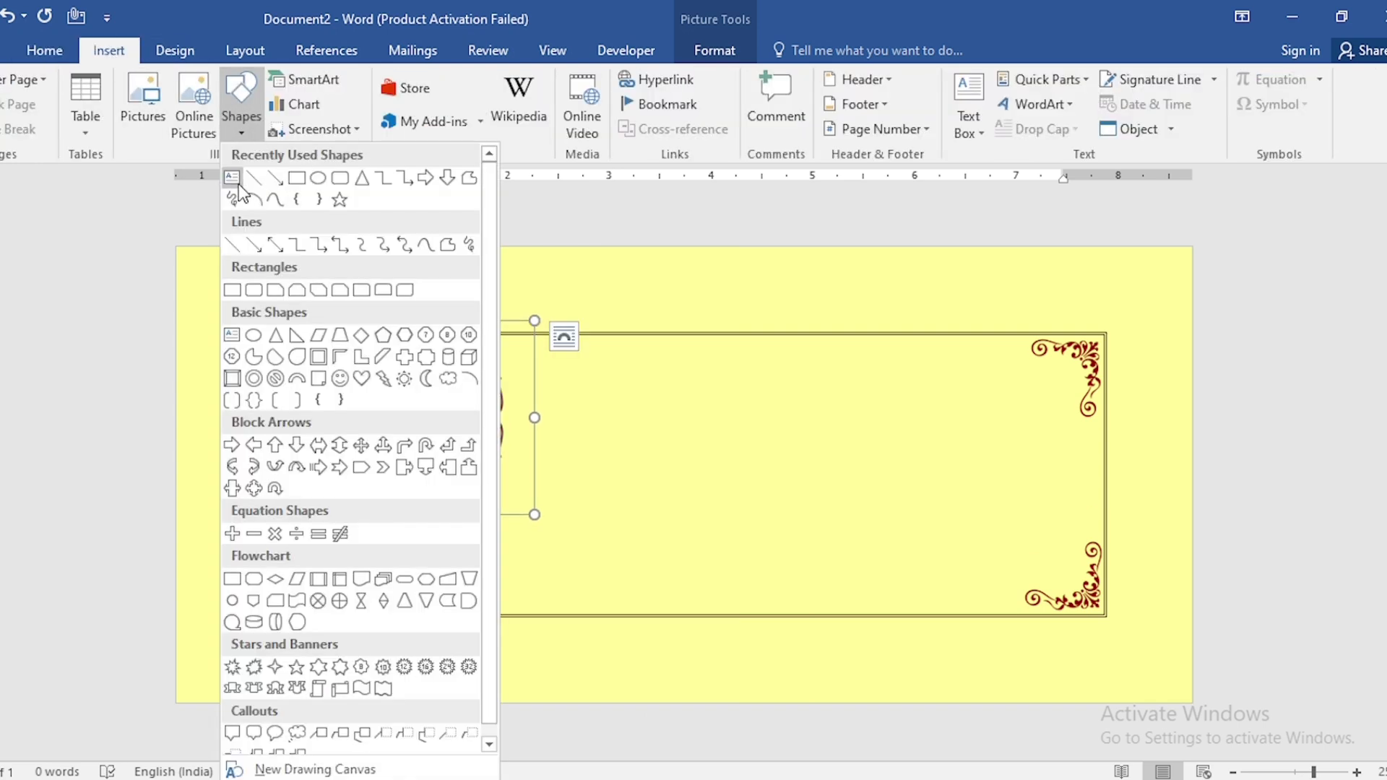
click(297, 177)
drag(564, 369, 745, 454)
Remove the rectangle's fill and set its outline to No Outline
click(502, 77)
click(455, 290)
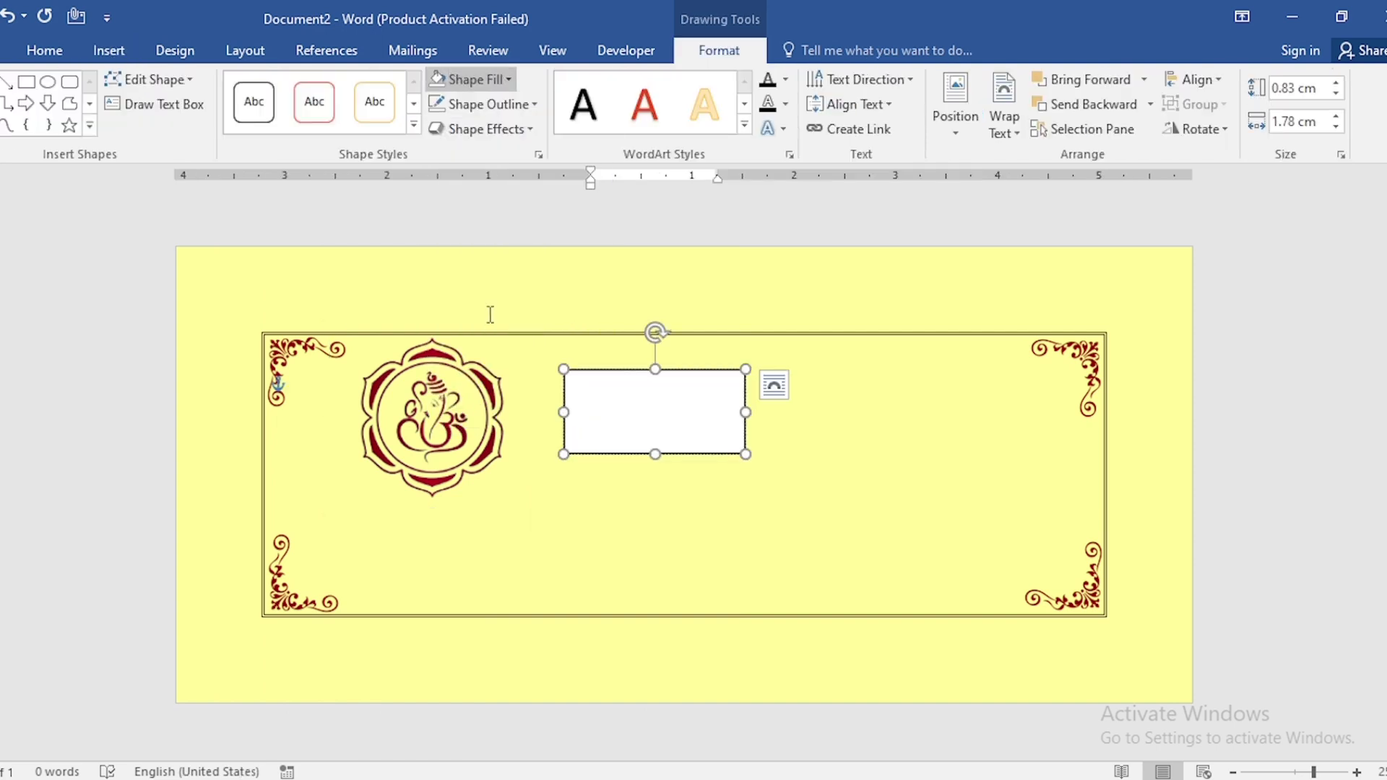
click(483, 102)
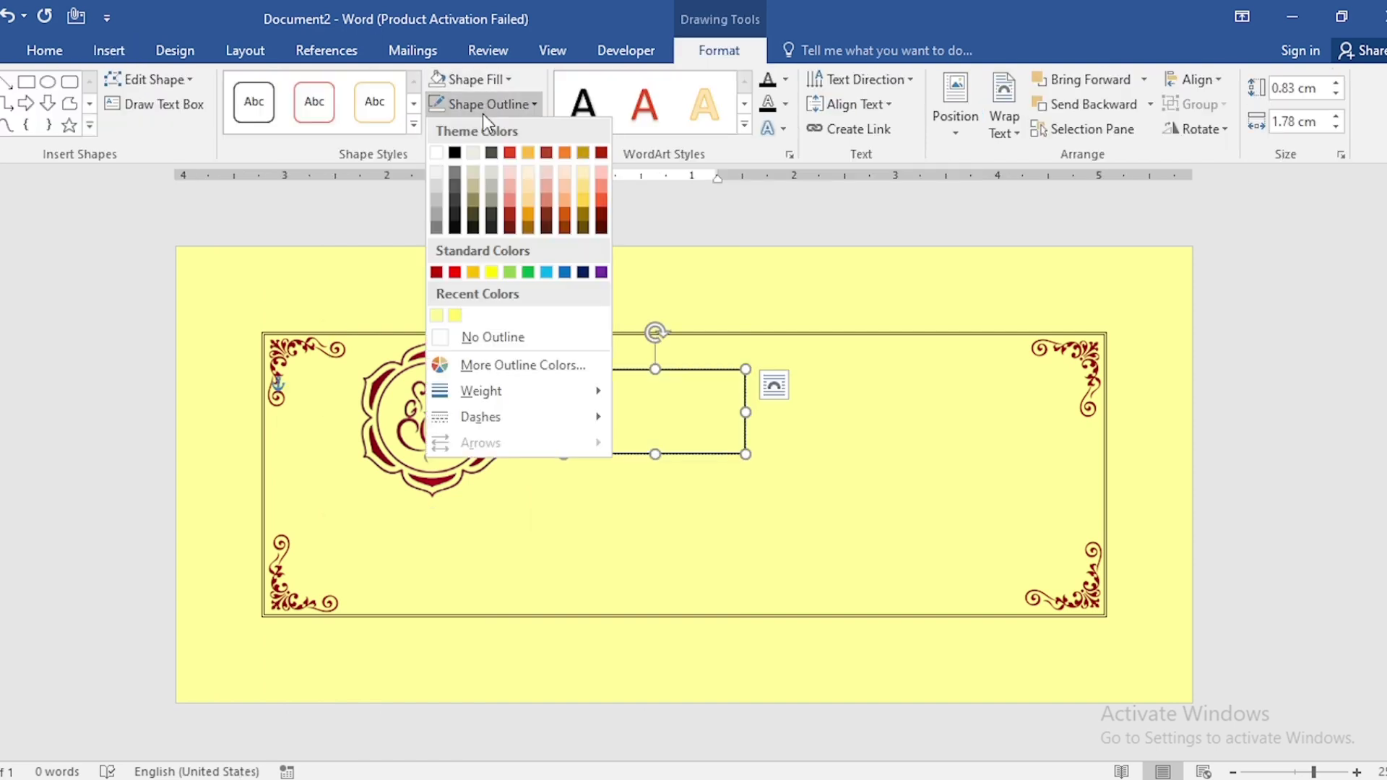
click(484, 336)
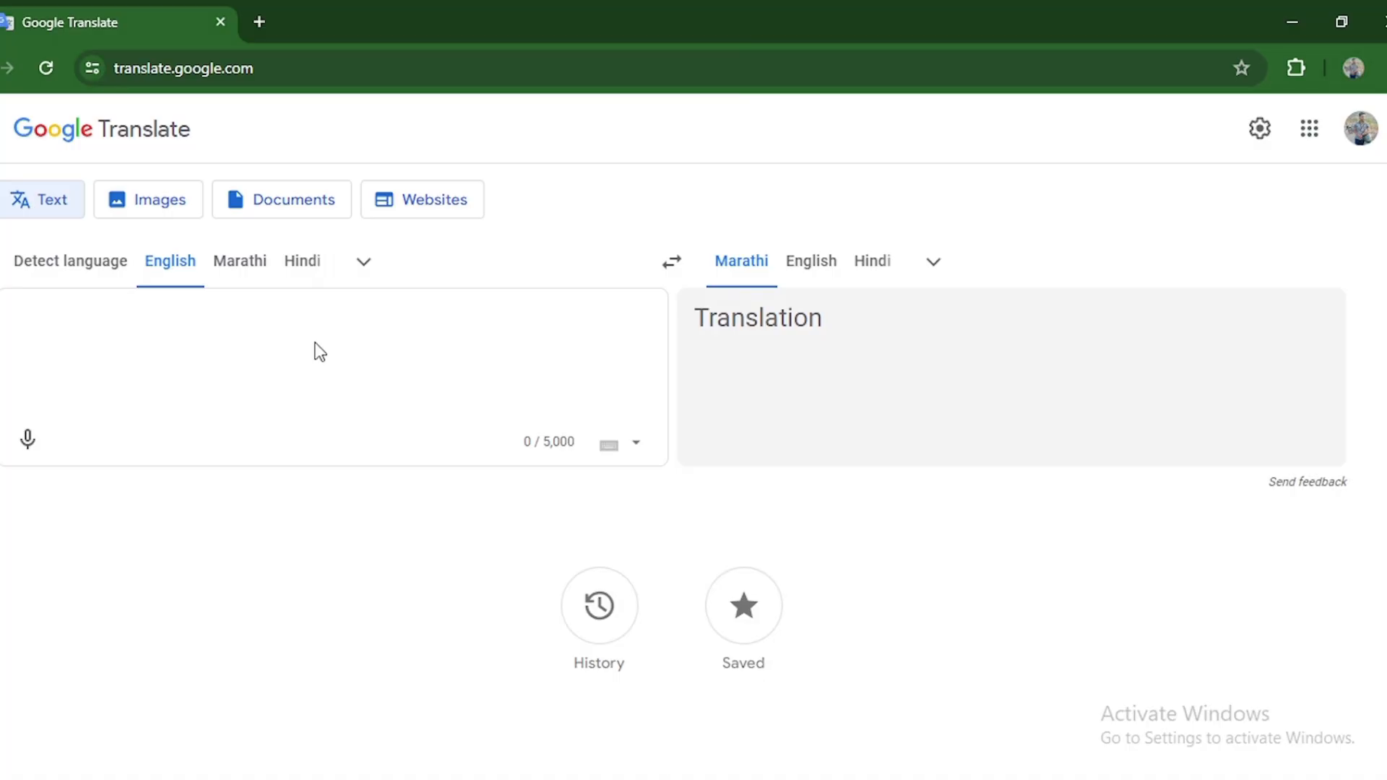
Switch to Google Translate, translate the bride's name into Marathi, copy it and paste it into the rectangle
text(radha)
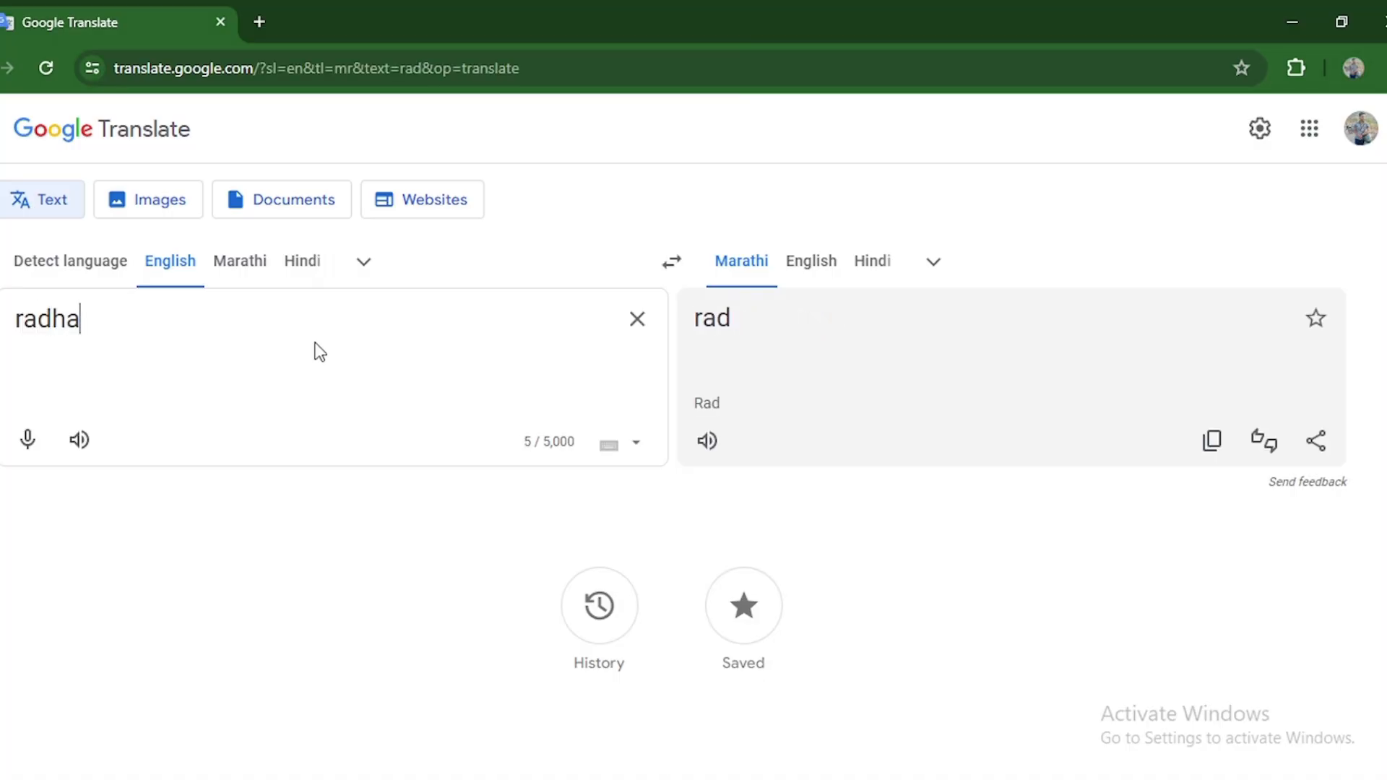
click(1214, 442)
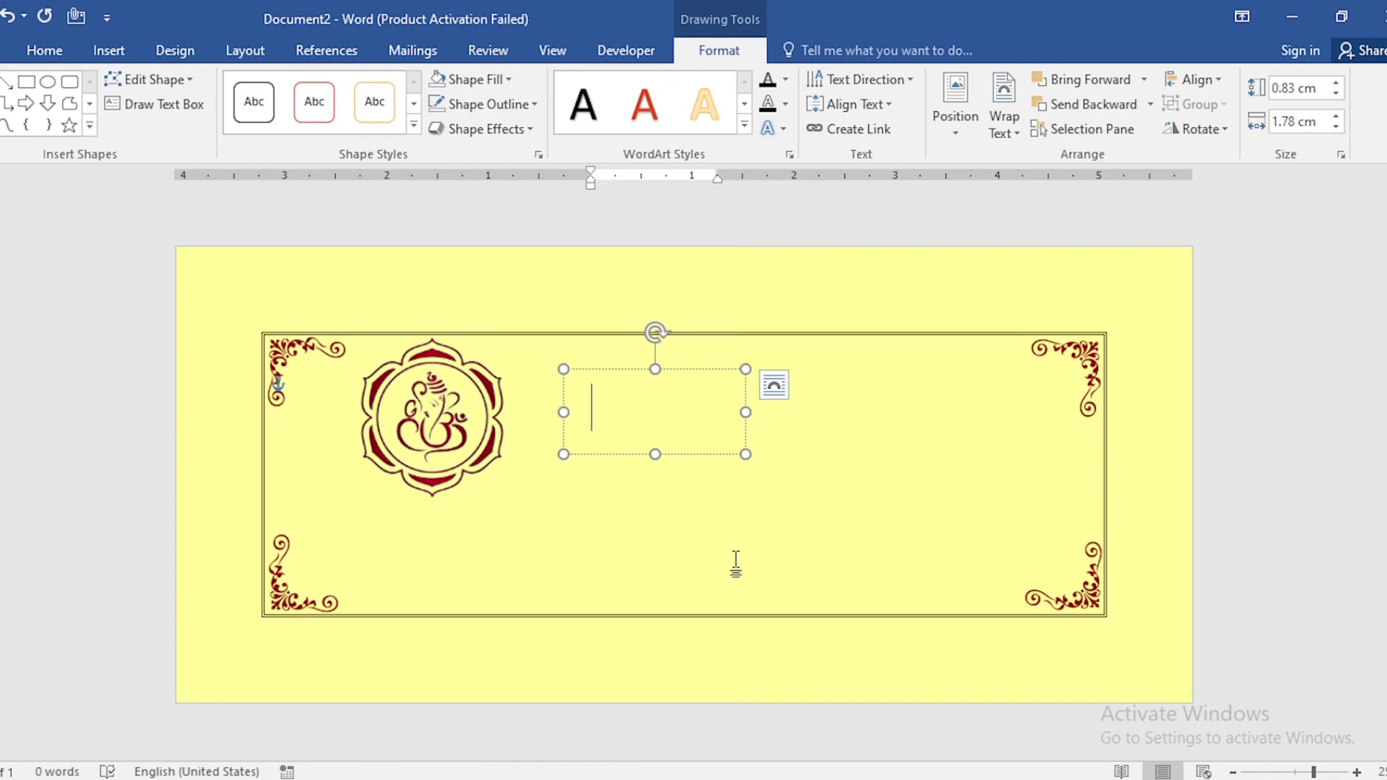
key(ctrl+v)
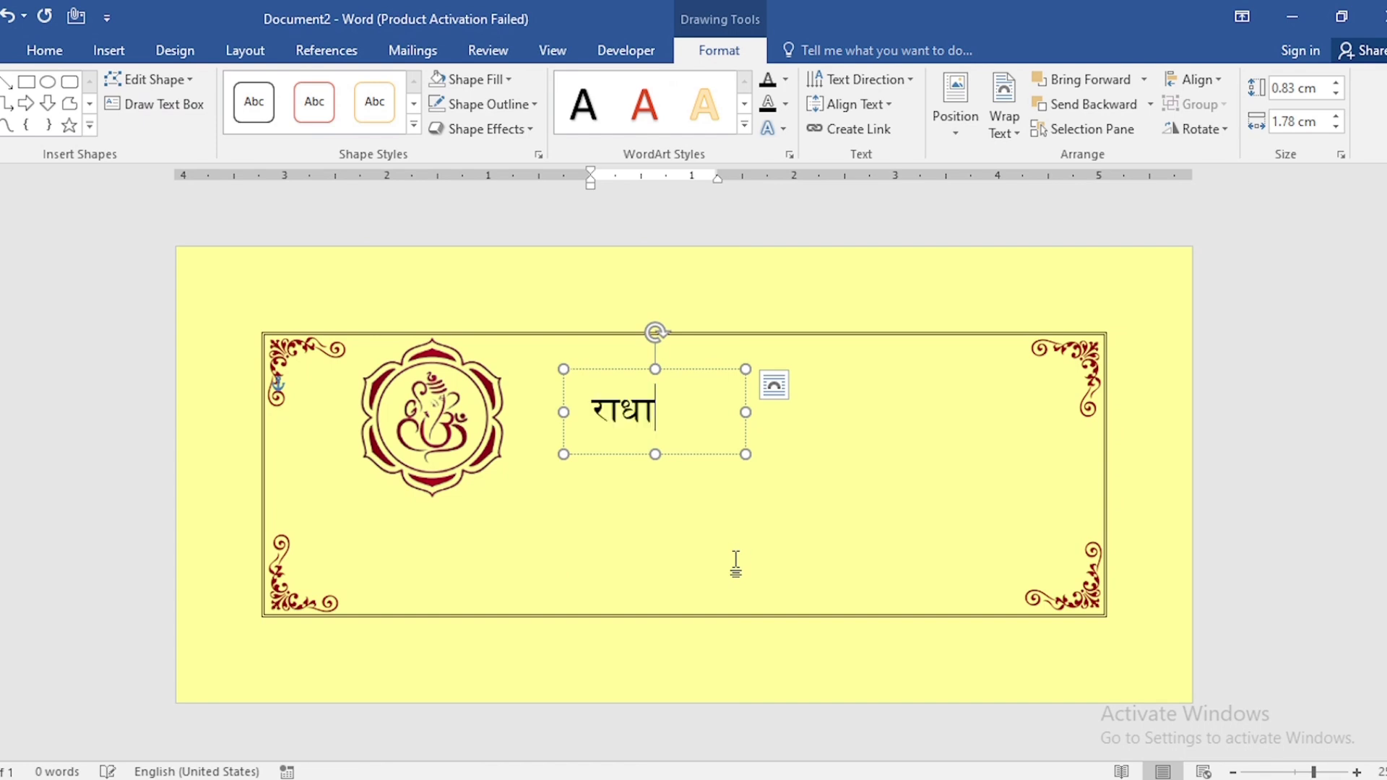
Set the Marathi name's font to Nirmala UI at size 12
key(ctrl+a)
click(44, 50)
click(258, 88)
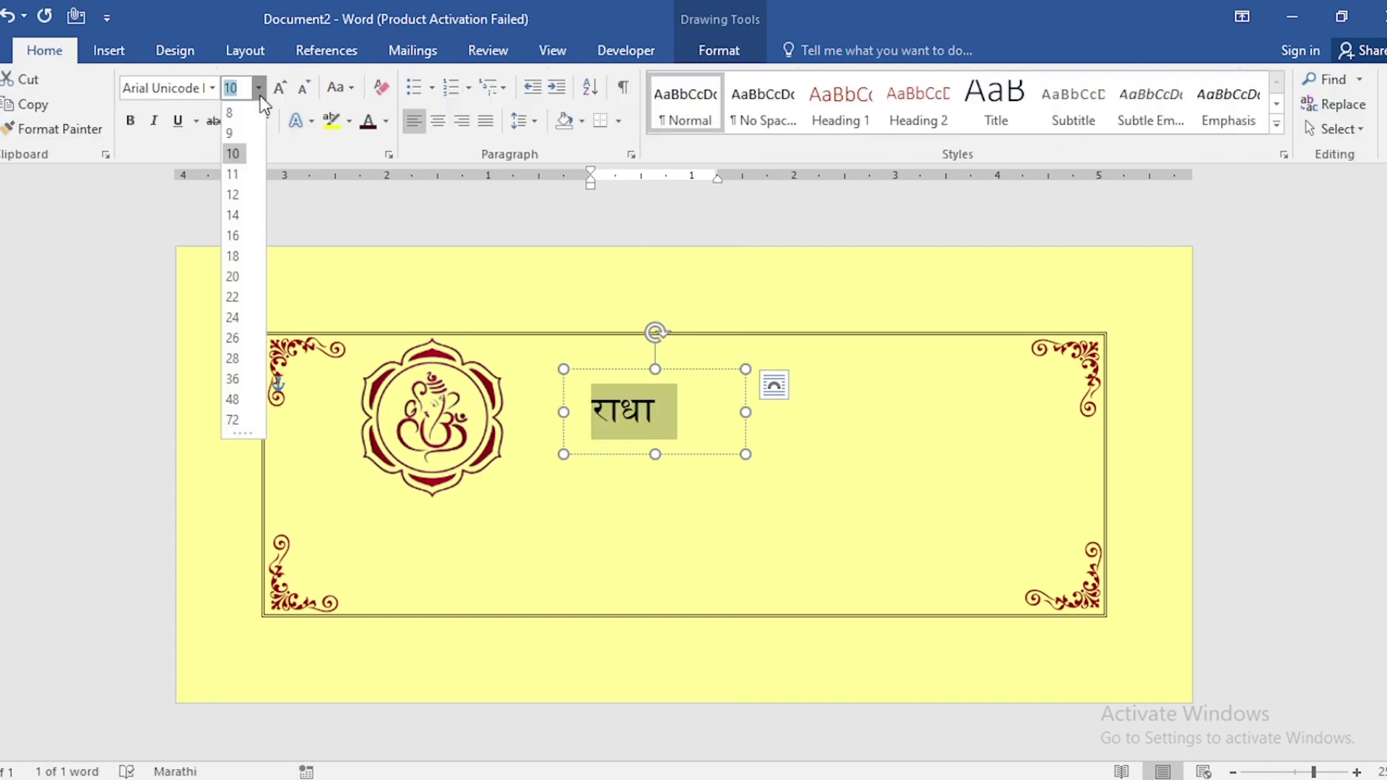
click(236, 202)
click(212, 87)
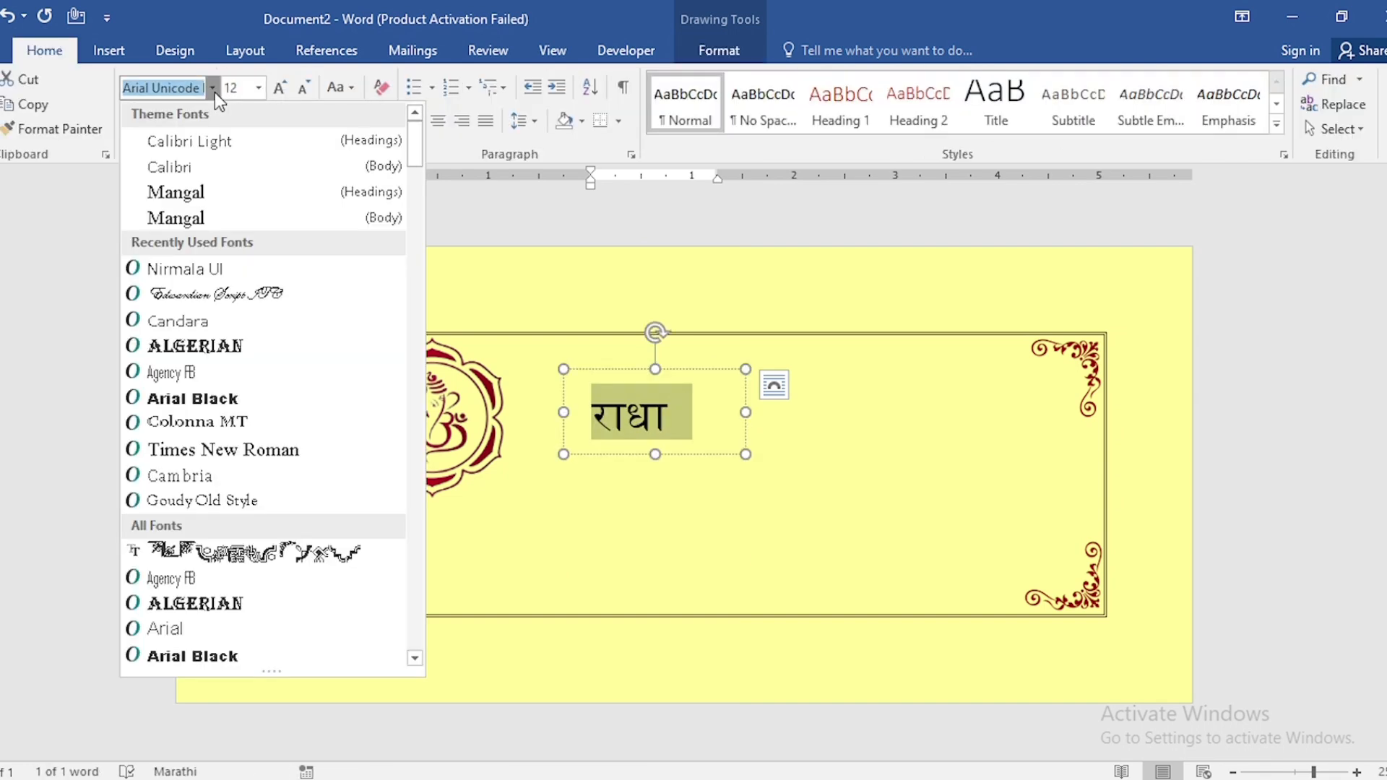
click(208, 274)
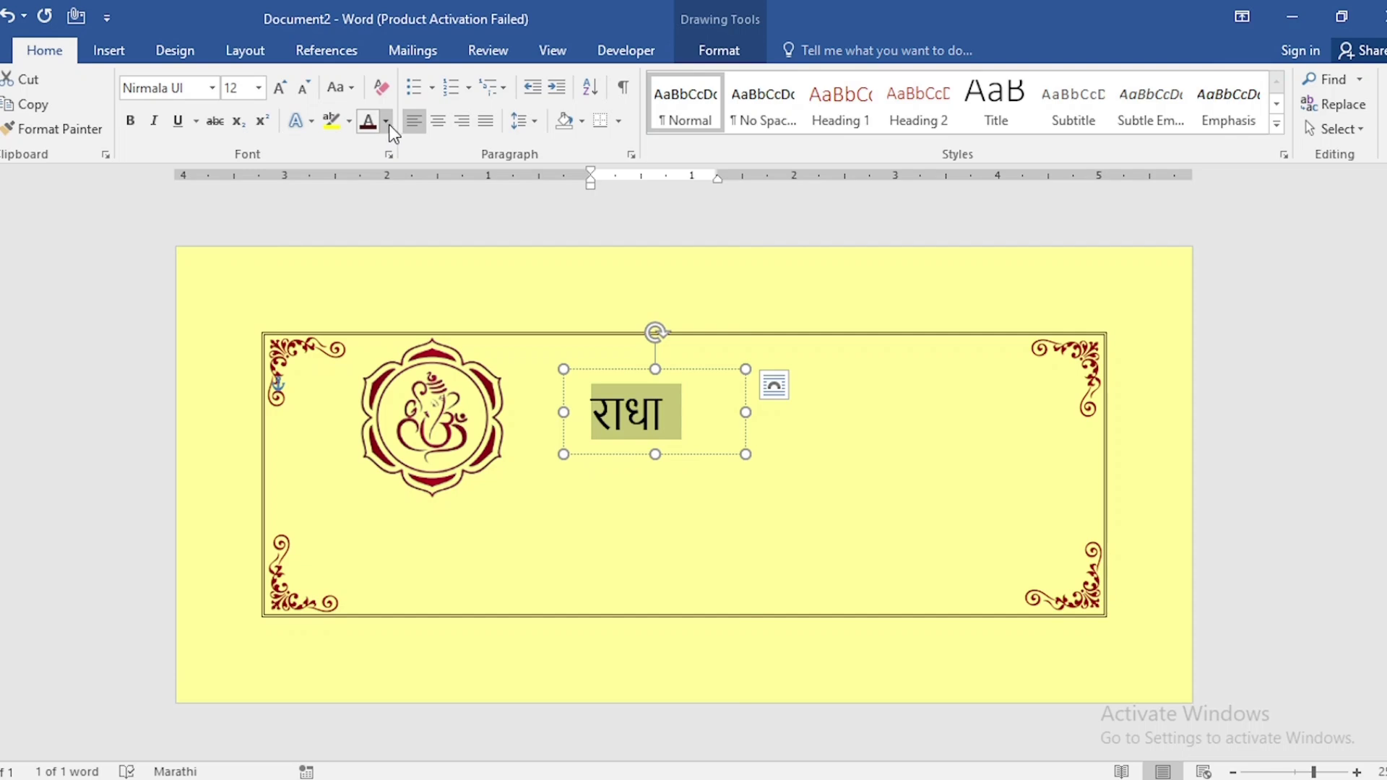
Color the name text dark red and nudge its box up and to the left
click(387, 121)
click(531, 272)
click(704, 370)
key(Up)
key(Up)
key(Left)
key(Left)
key(Left)
key(Up)
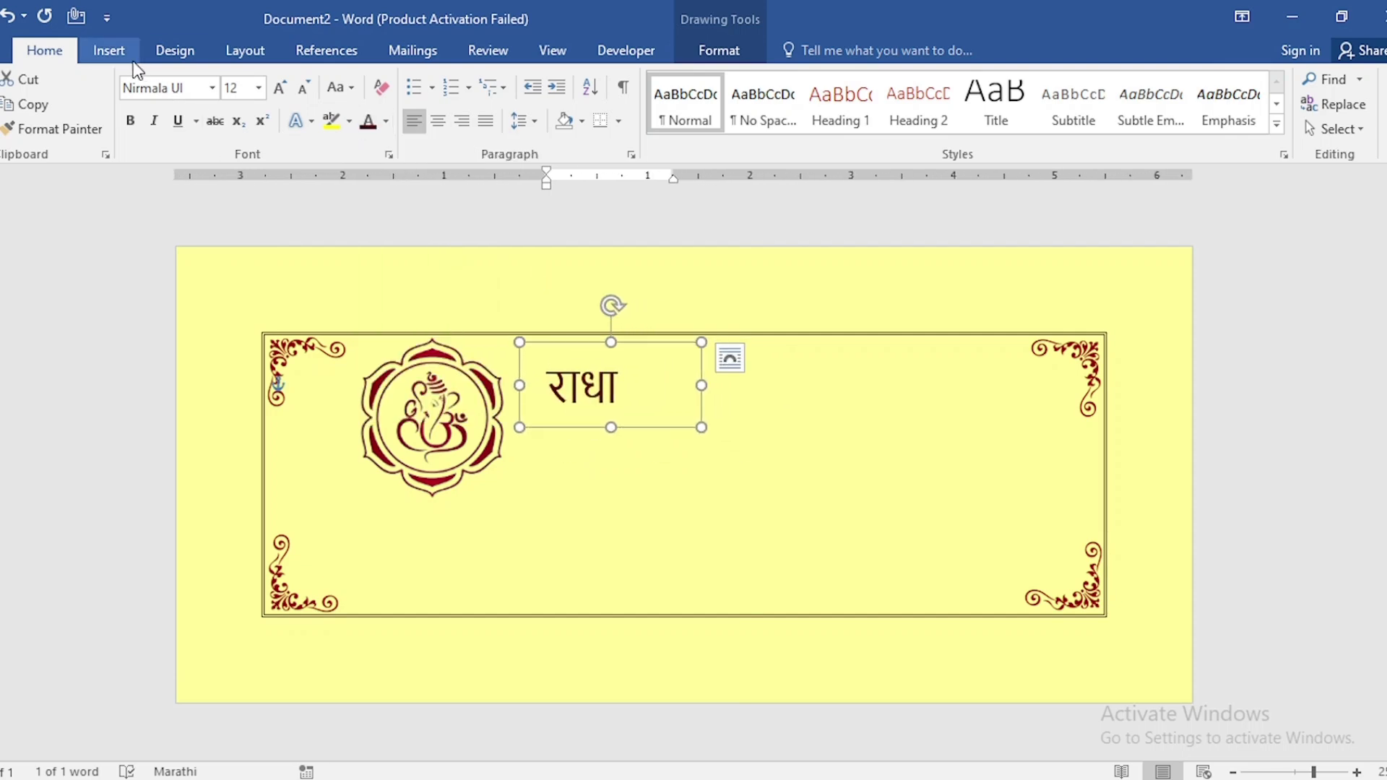
Insert the picture HAND.png from the Downloads folder
click(110, 51)
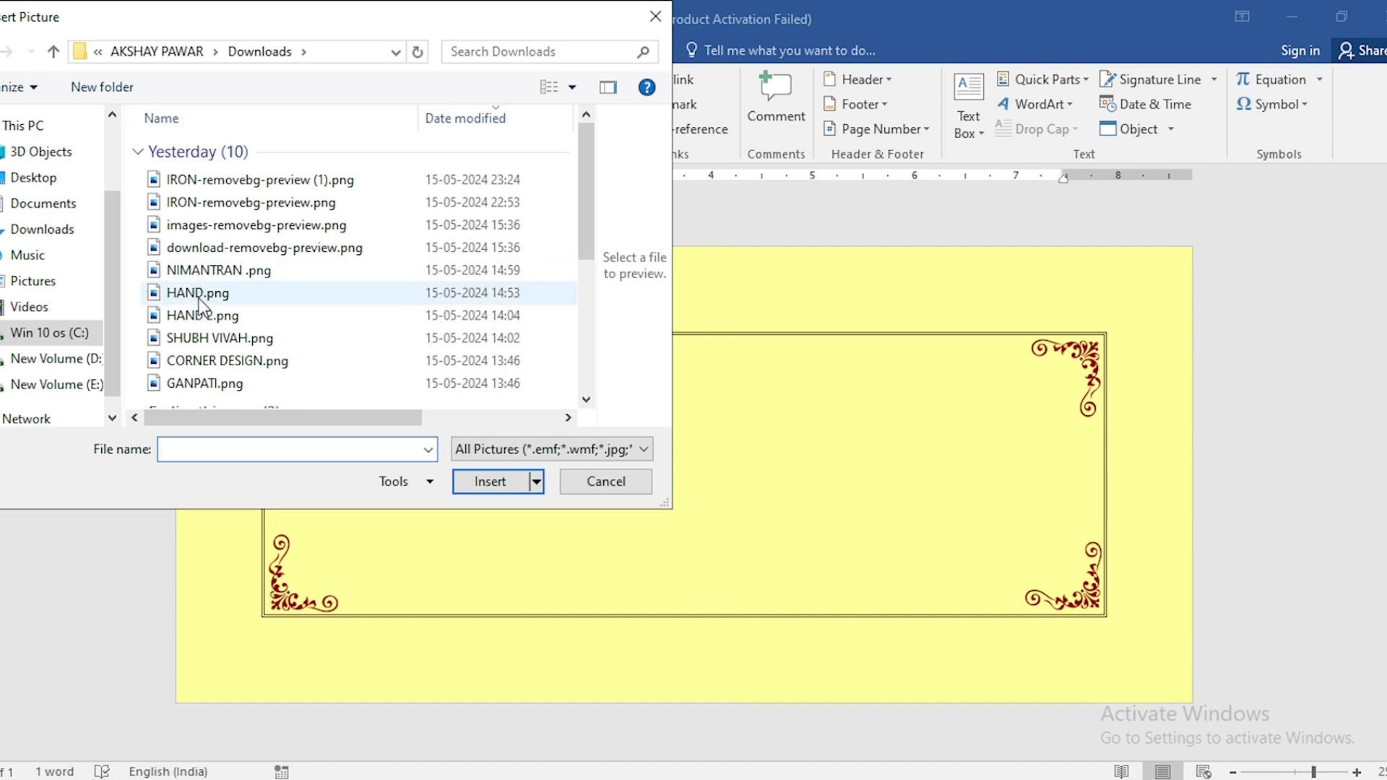
click(197, 298)
click(497, 487)
Set the hand picture's wrapping to In Front of Text and recolor it Dark Red, Accent color 6 Light
right_click(500, 535)
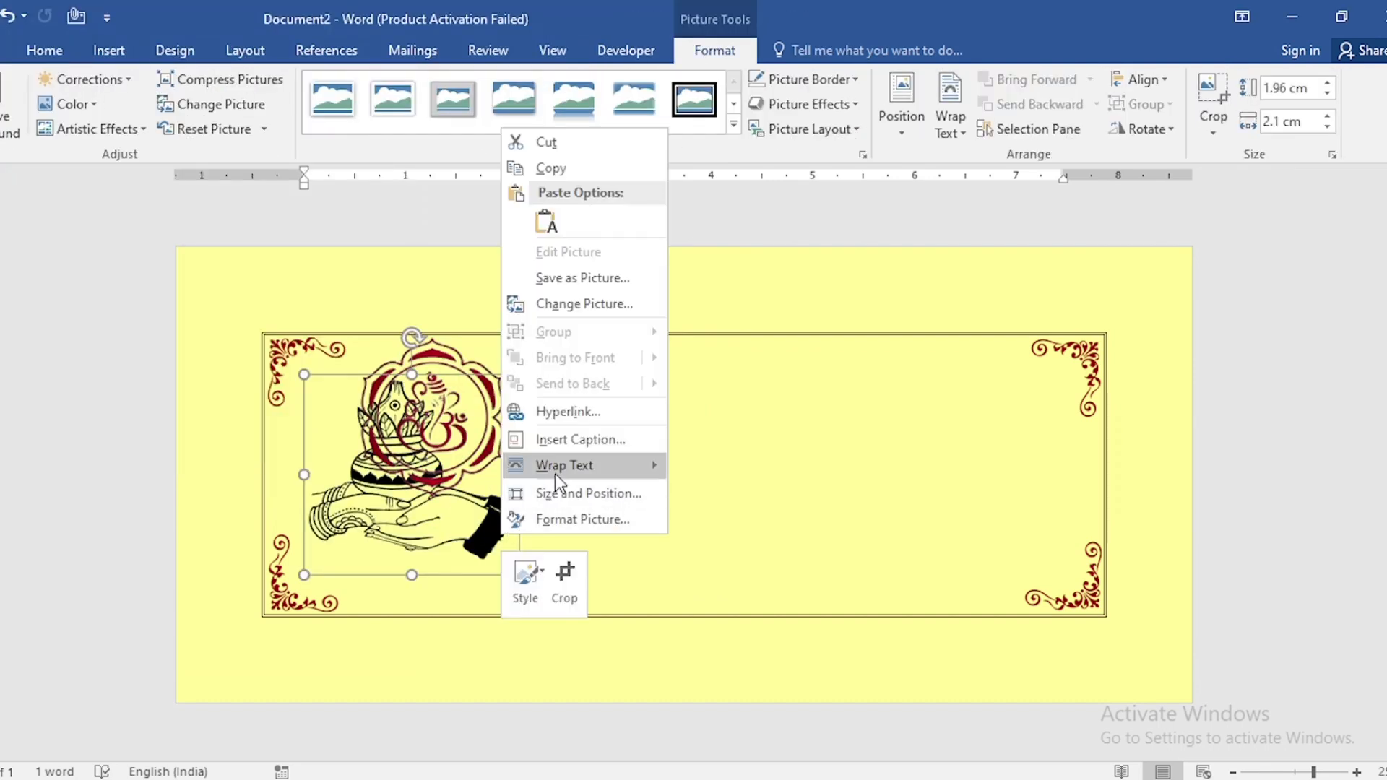
mouse_move(557, 466)
click(774, 625)
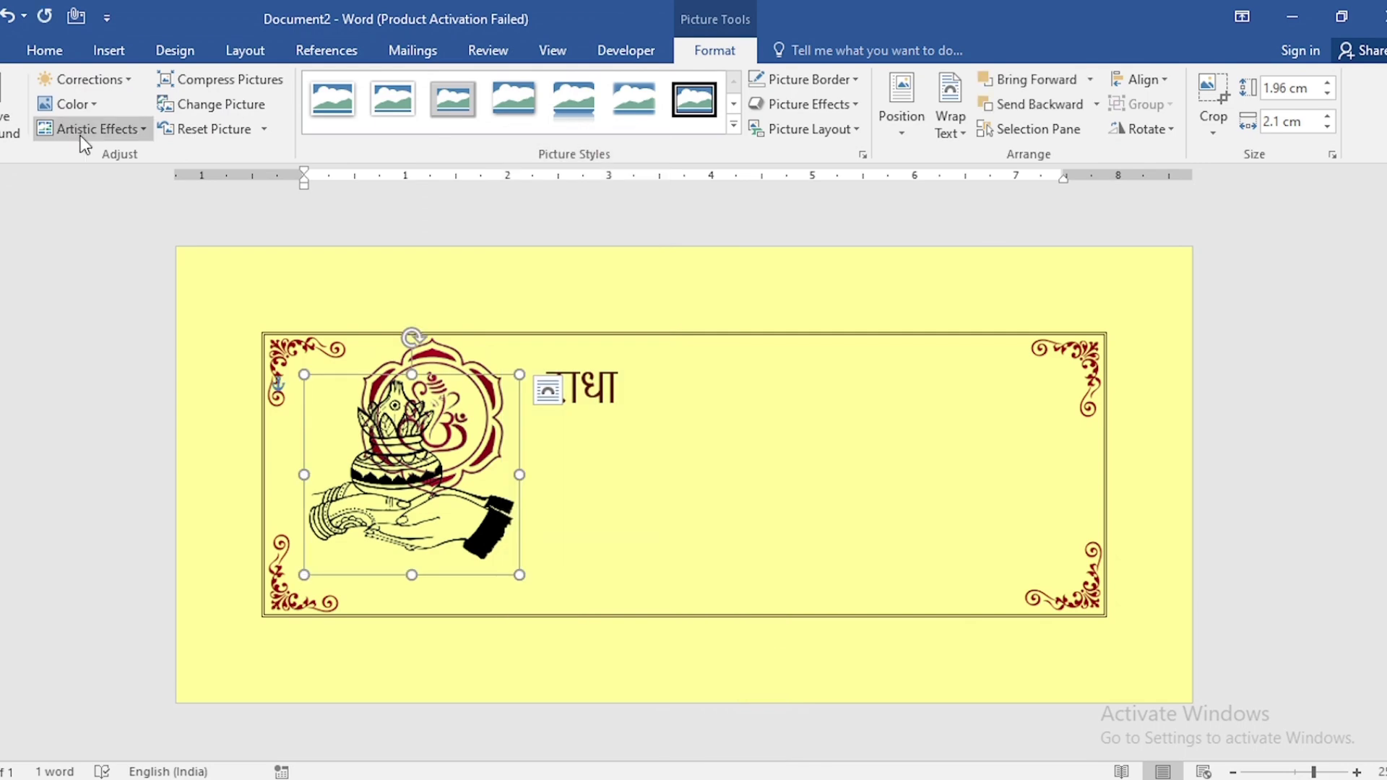
click(77, 111)
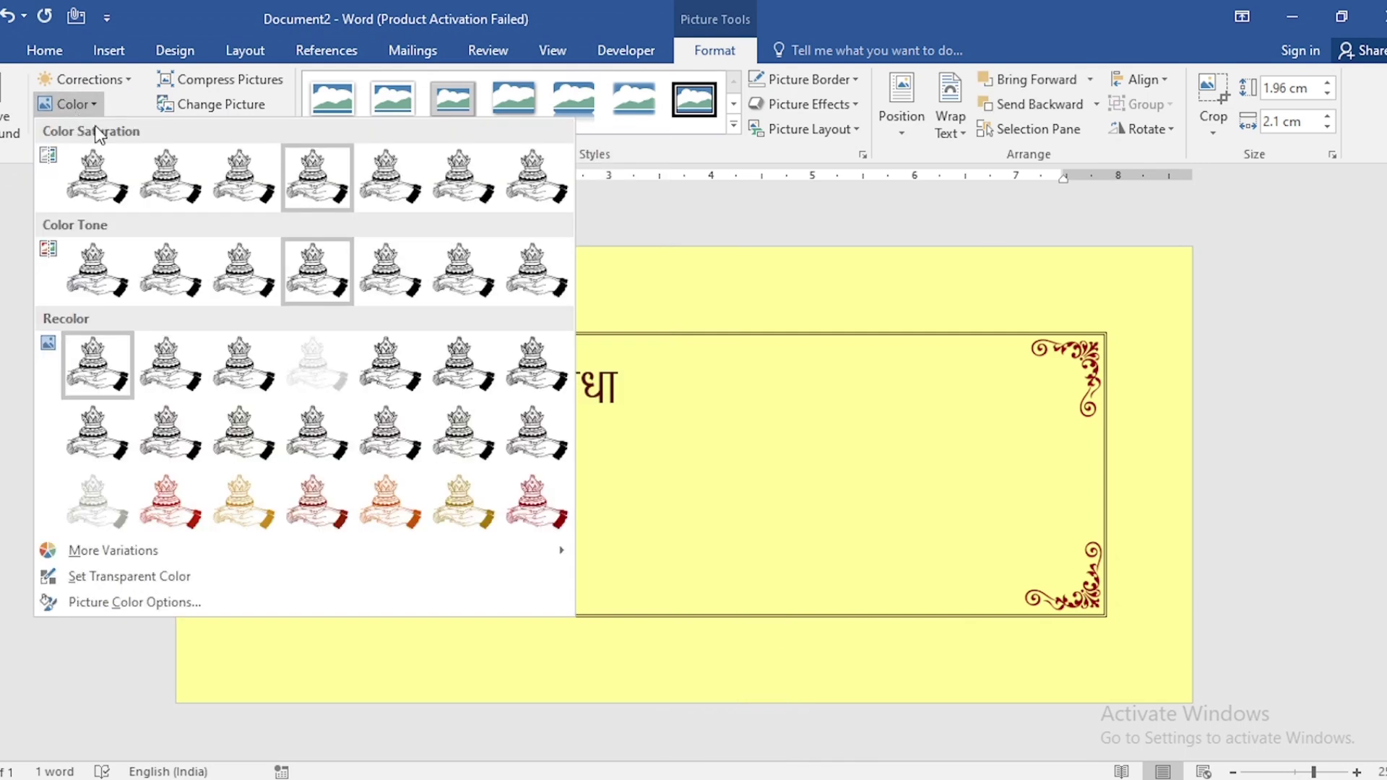
click(527, 515)
Set the hand picture's height to 0.8 cm and move it just below the bride's name
click(1290, 88)
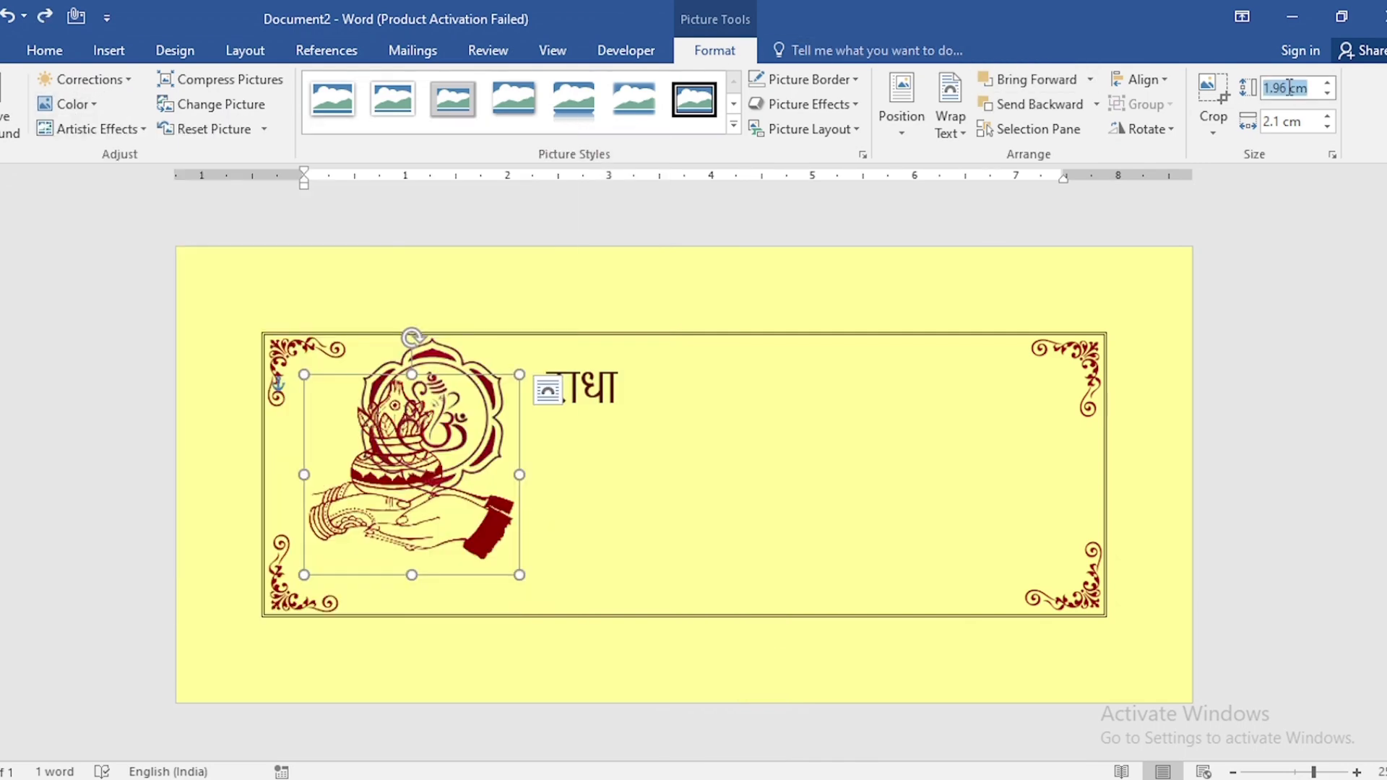
text(0.8)
key(Return)
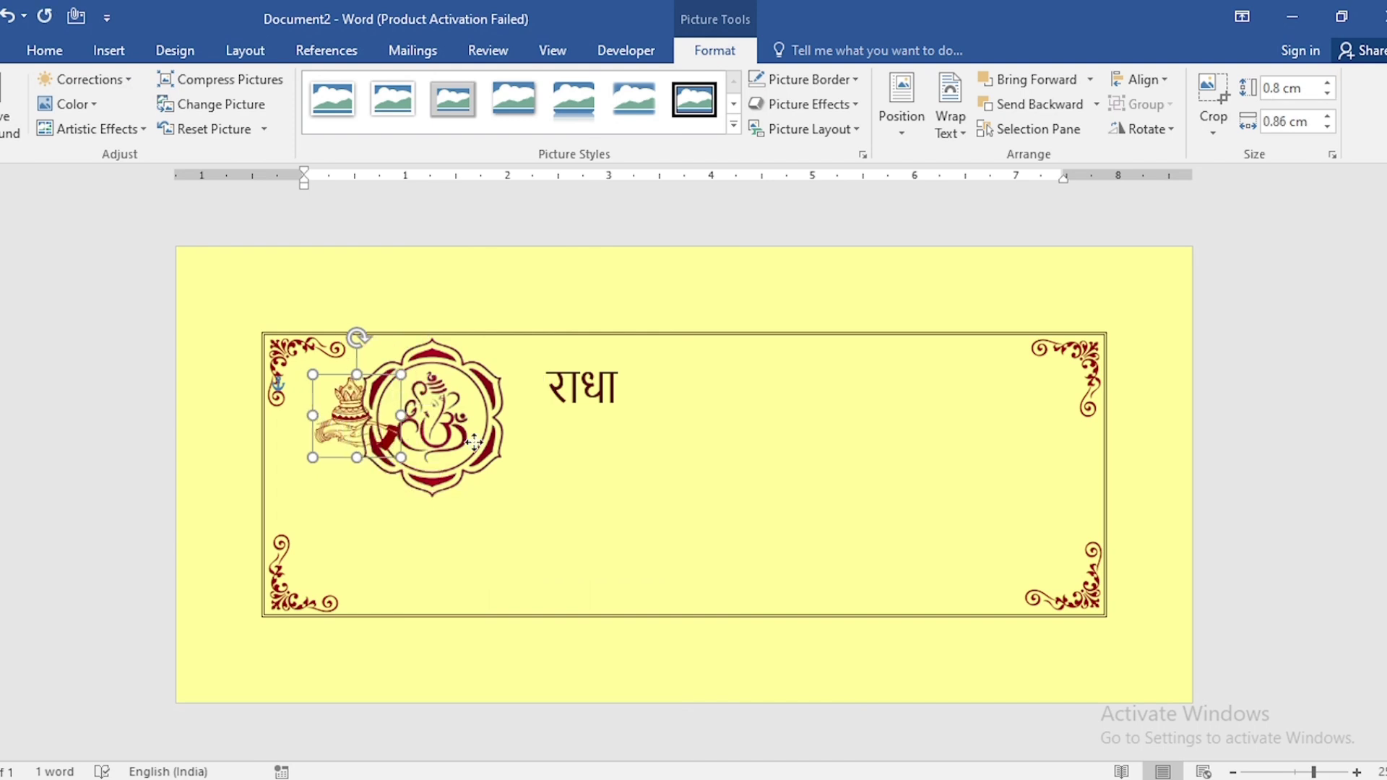
drag(339, 440, 624, 468)
Copy the name box below and right of the hand picture and replace its text with the groom's name in Marathi
click(583, 354)
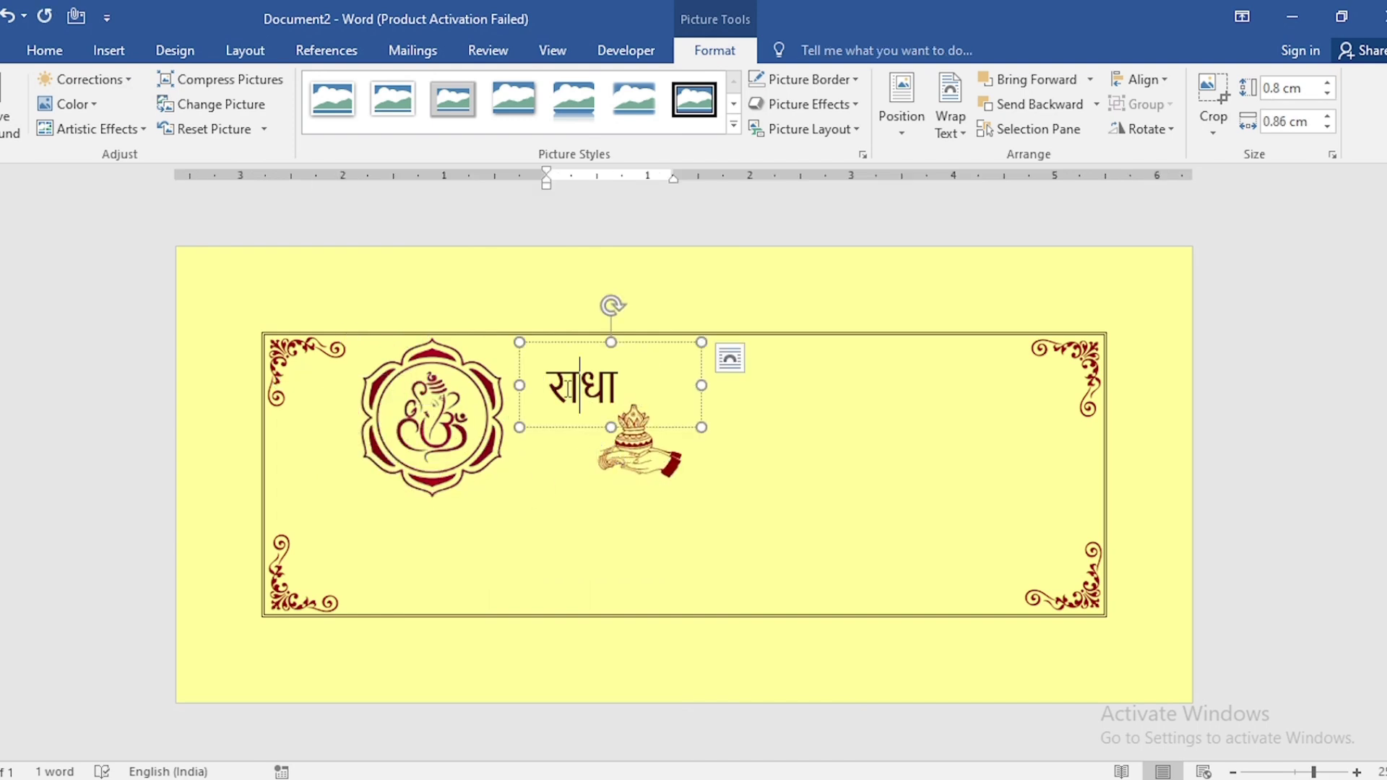
drag(583, 354, 656, 513)
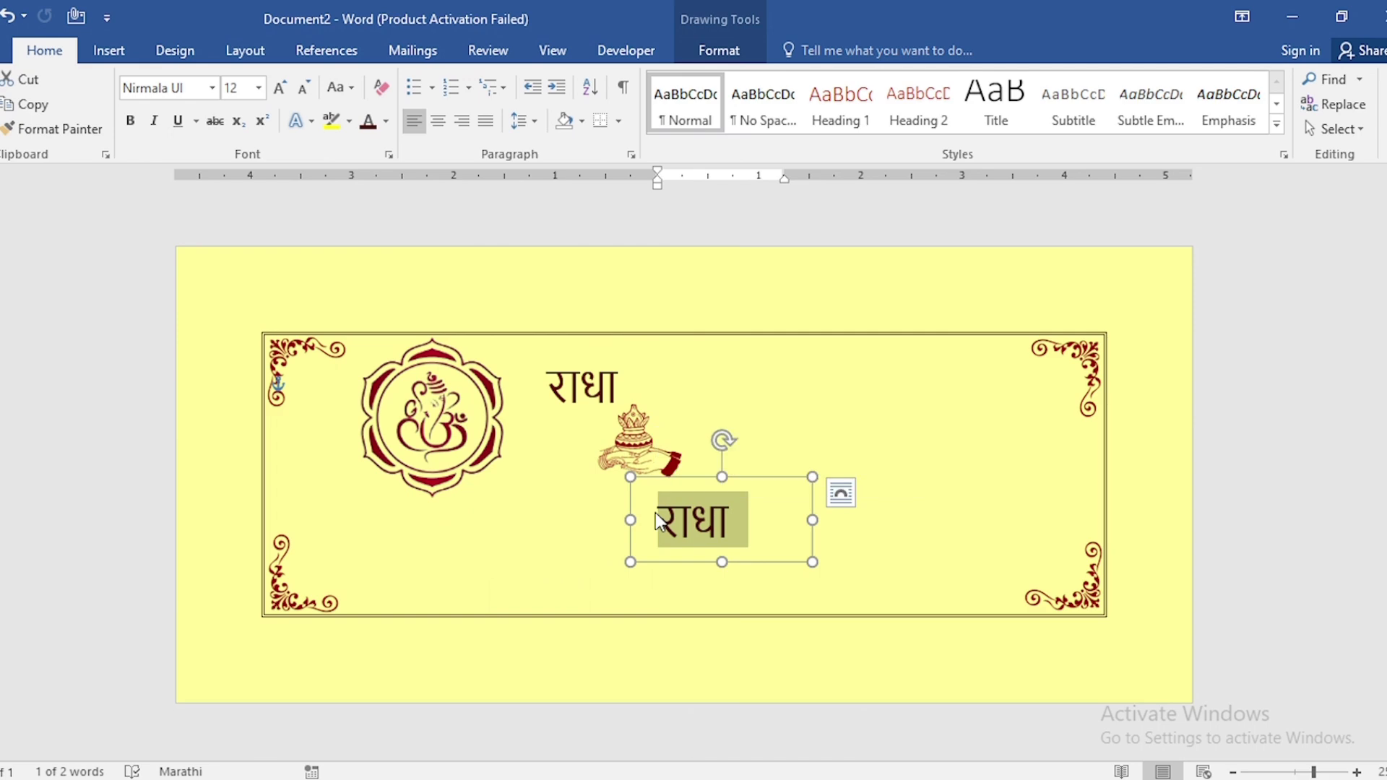
text(मोहन)
Insert the picture SHUBH VIVAH.png from the Downloads folder
click(133, 55)
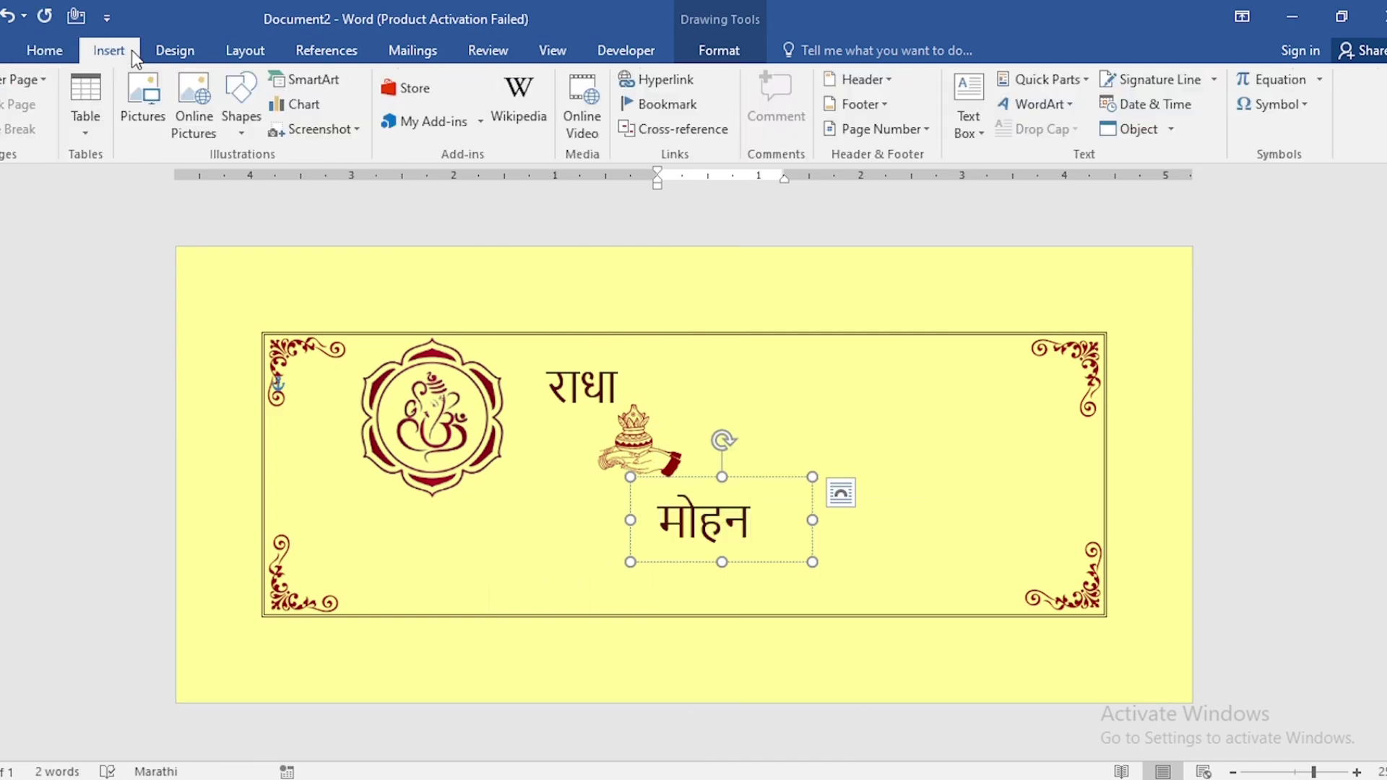
click(145, 108)
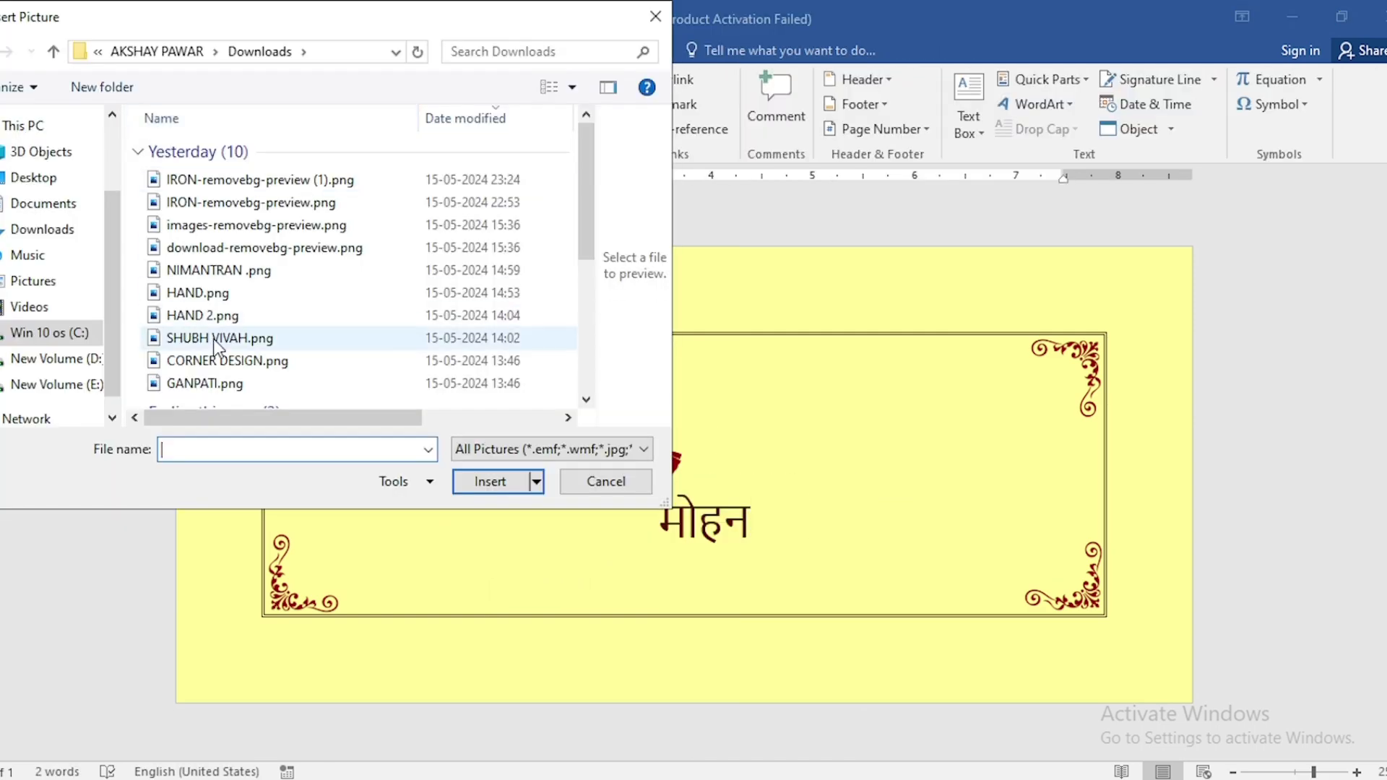
click(217, 338)
click(474, 480)
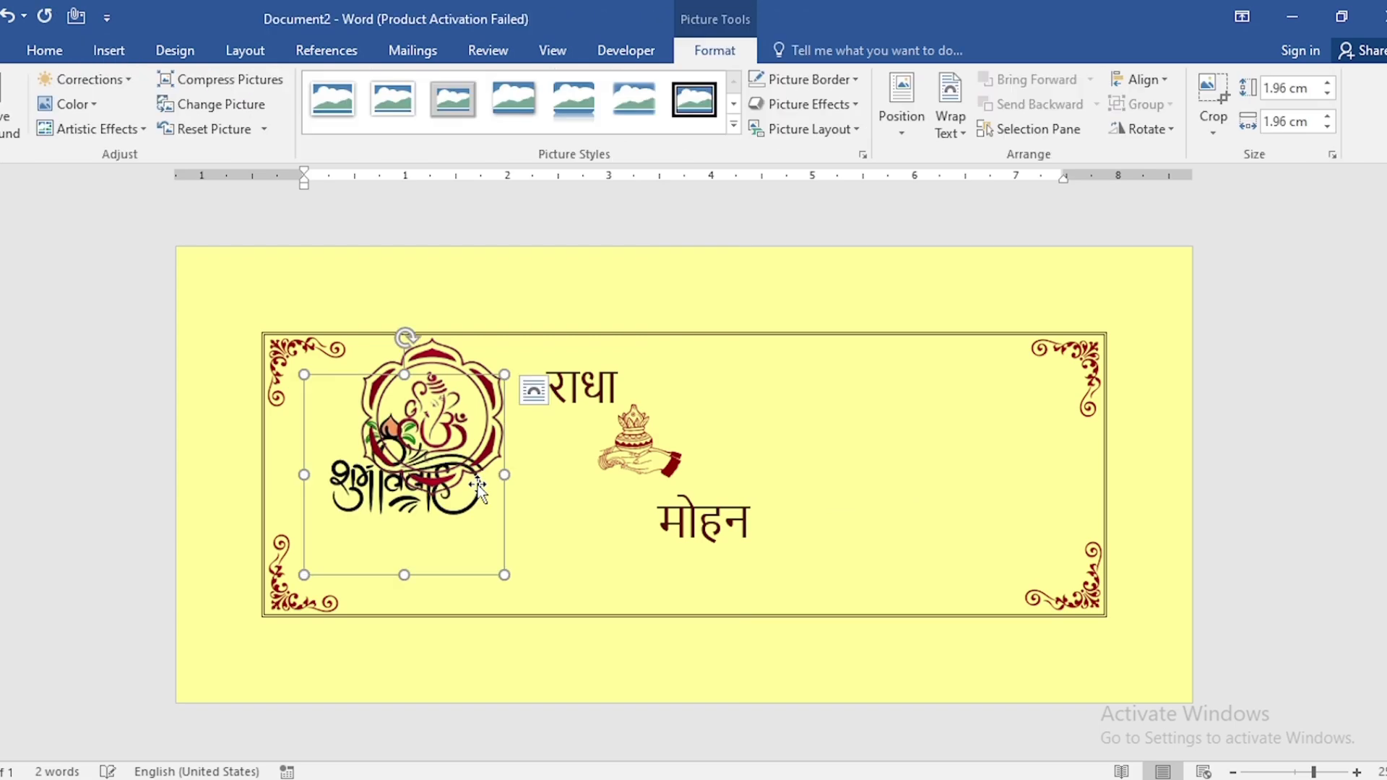
Set the Shubh Vivah picture's wrapping to In Front of Text and recolor it Dark Red, Accent color 6 Light
right_click(465, 517)
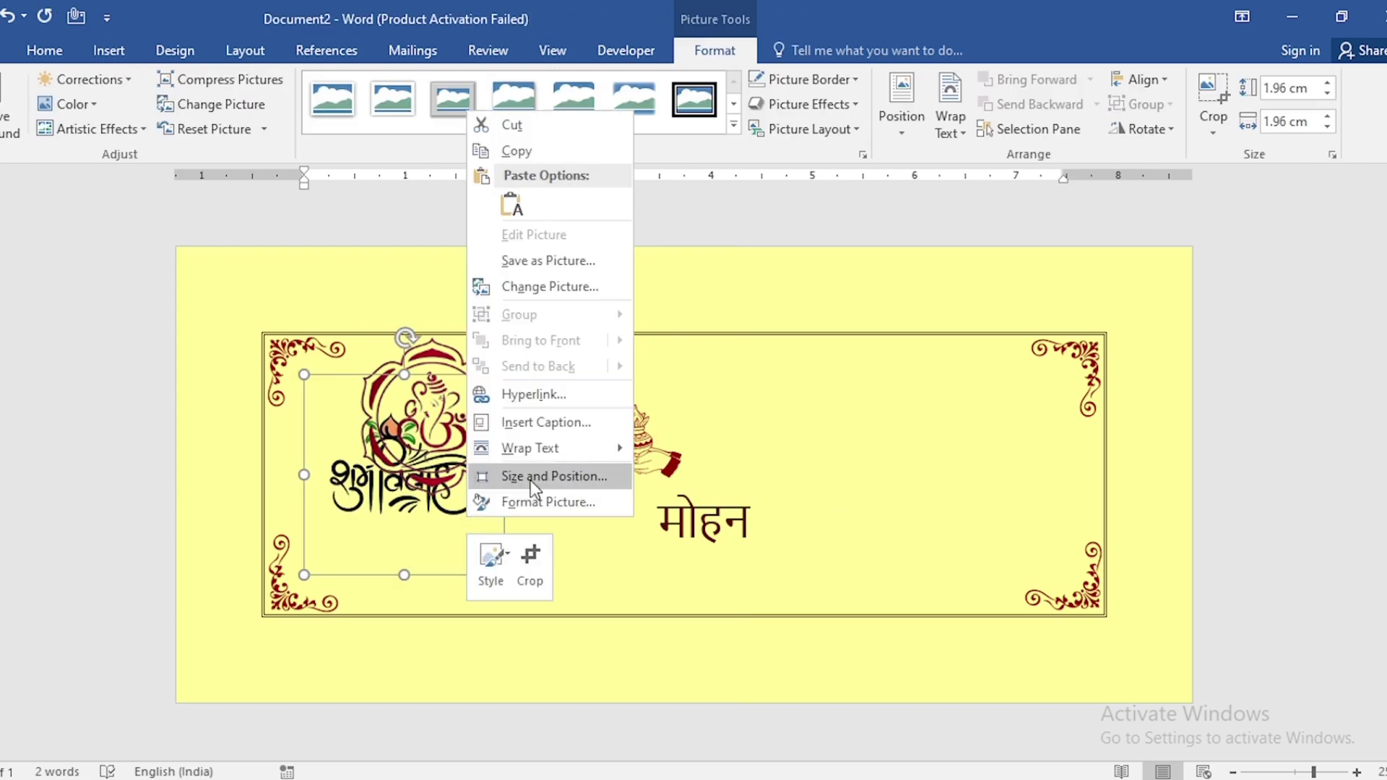
mouse_move(549, 448)
click(679, 609)
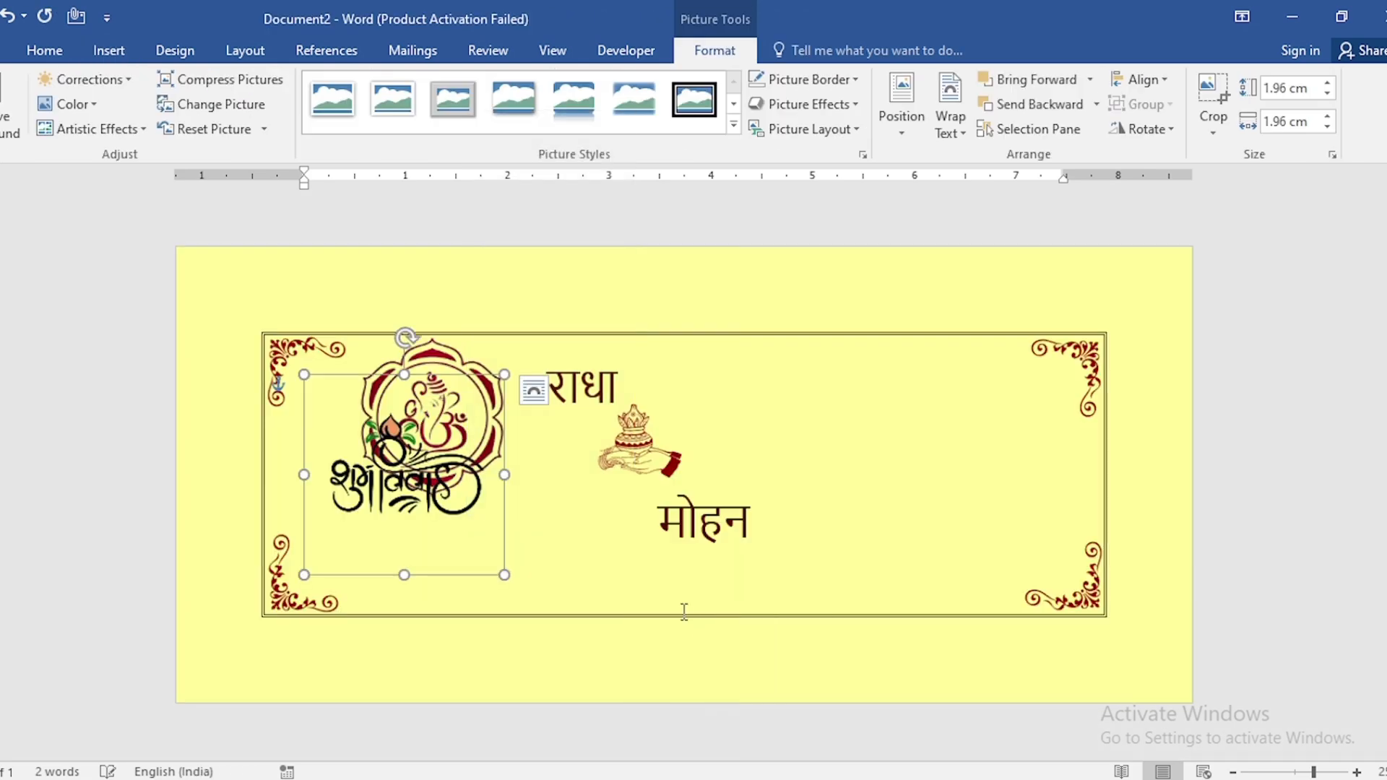
click(76, 104)
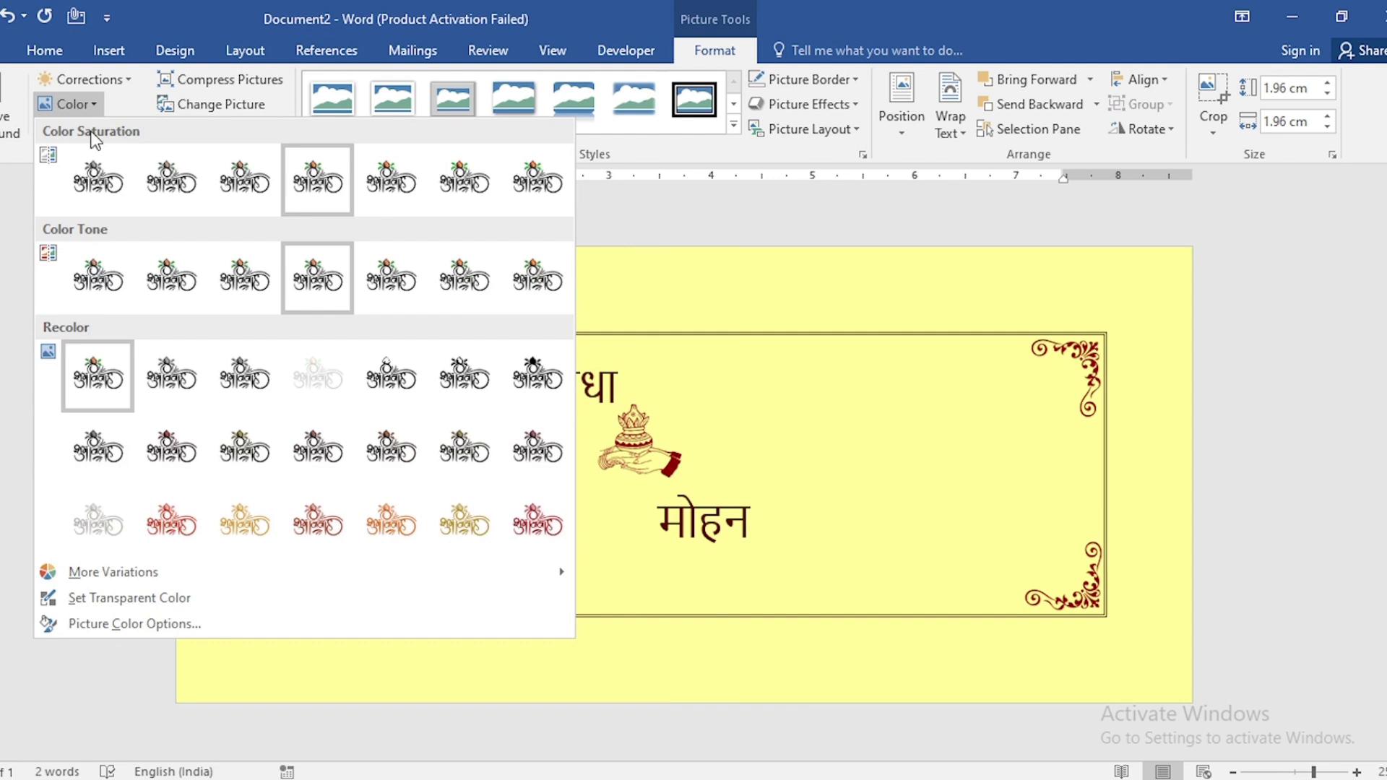
click(553, 534)
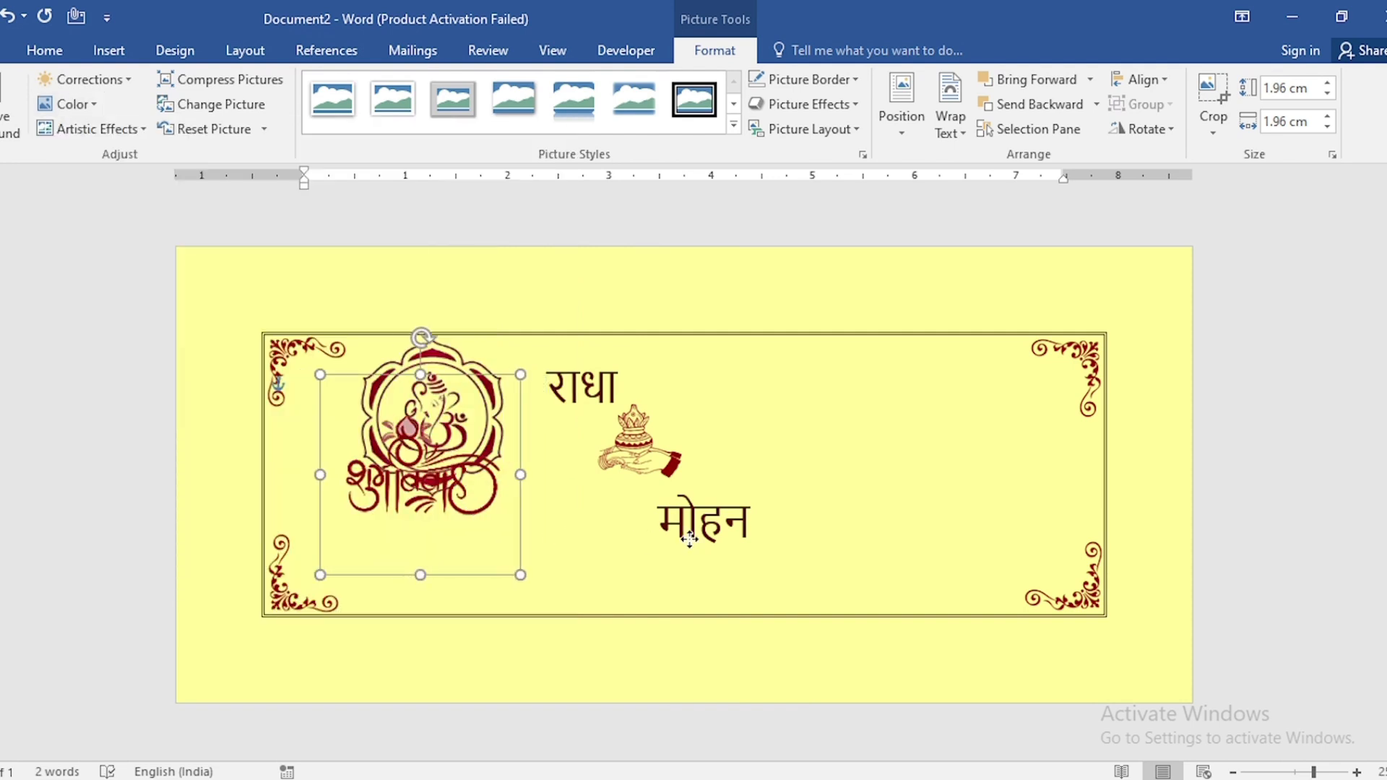
Move the Shubh Vivah picture to the card's upper right and set its height to 1.7 cm
drag(448, 513, 984, 441)
click(1298, 88)
text(1)
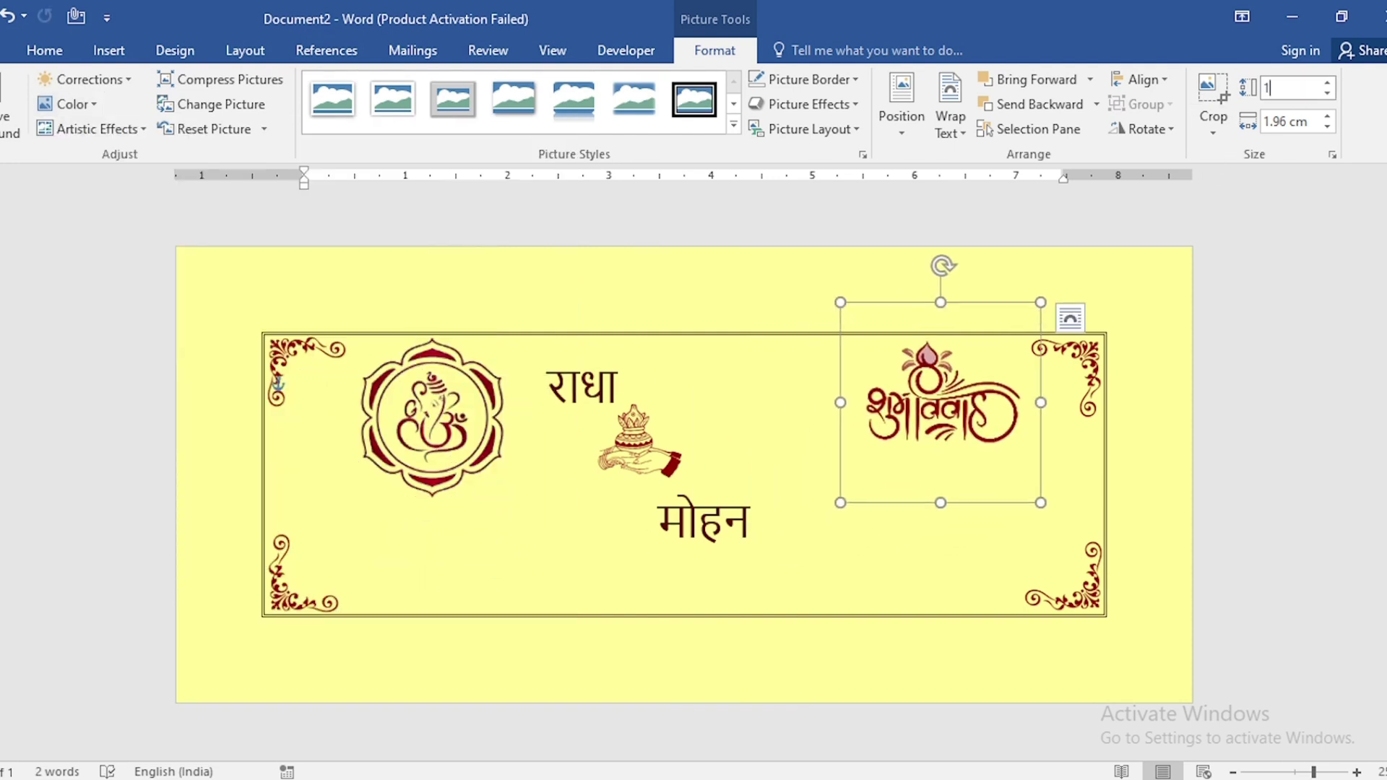
text(.7)
key(Return)
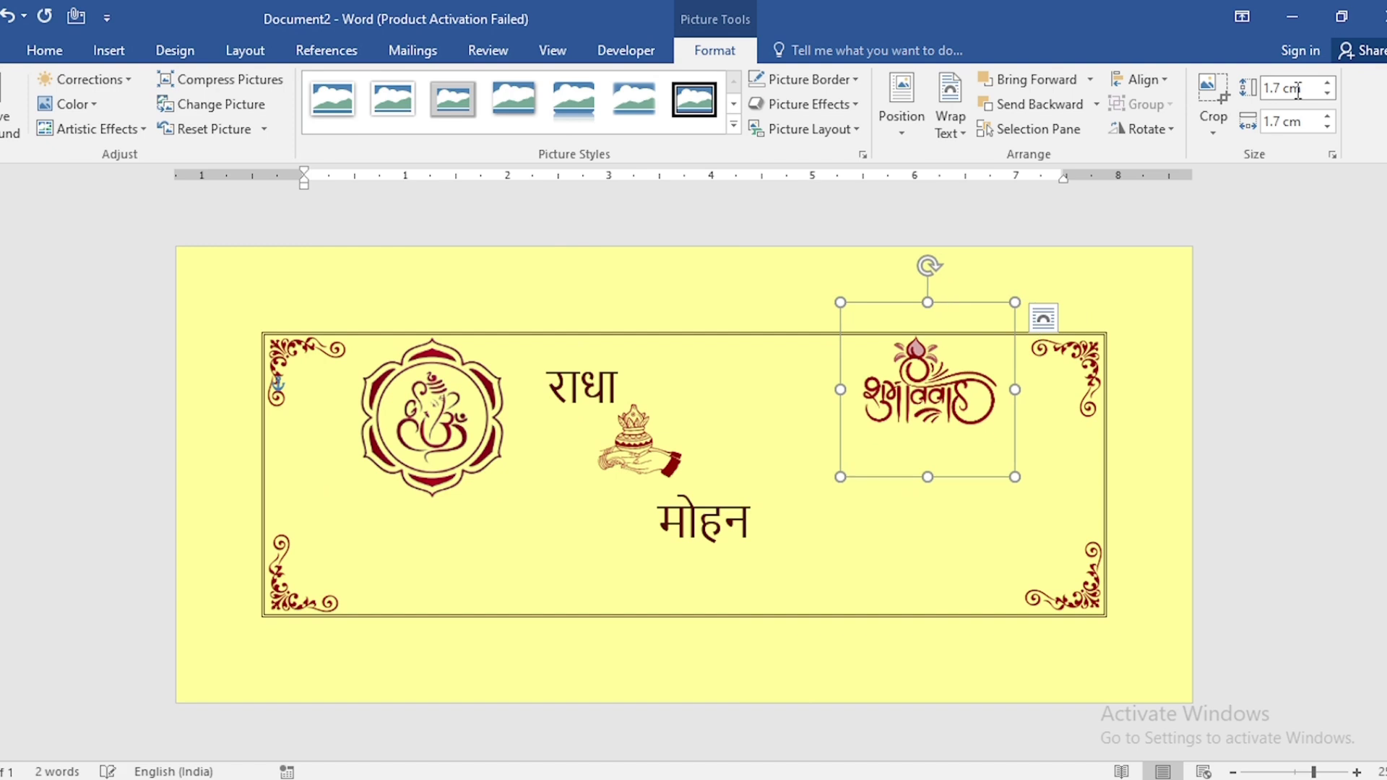
Duplicate the groom's name box, place the copy below the Shubh Vivah picture and paste the date text रविवार, 20 मे 2024 into it
click(742, 504)
click(750, 475)
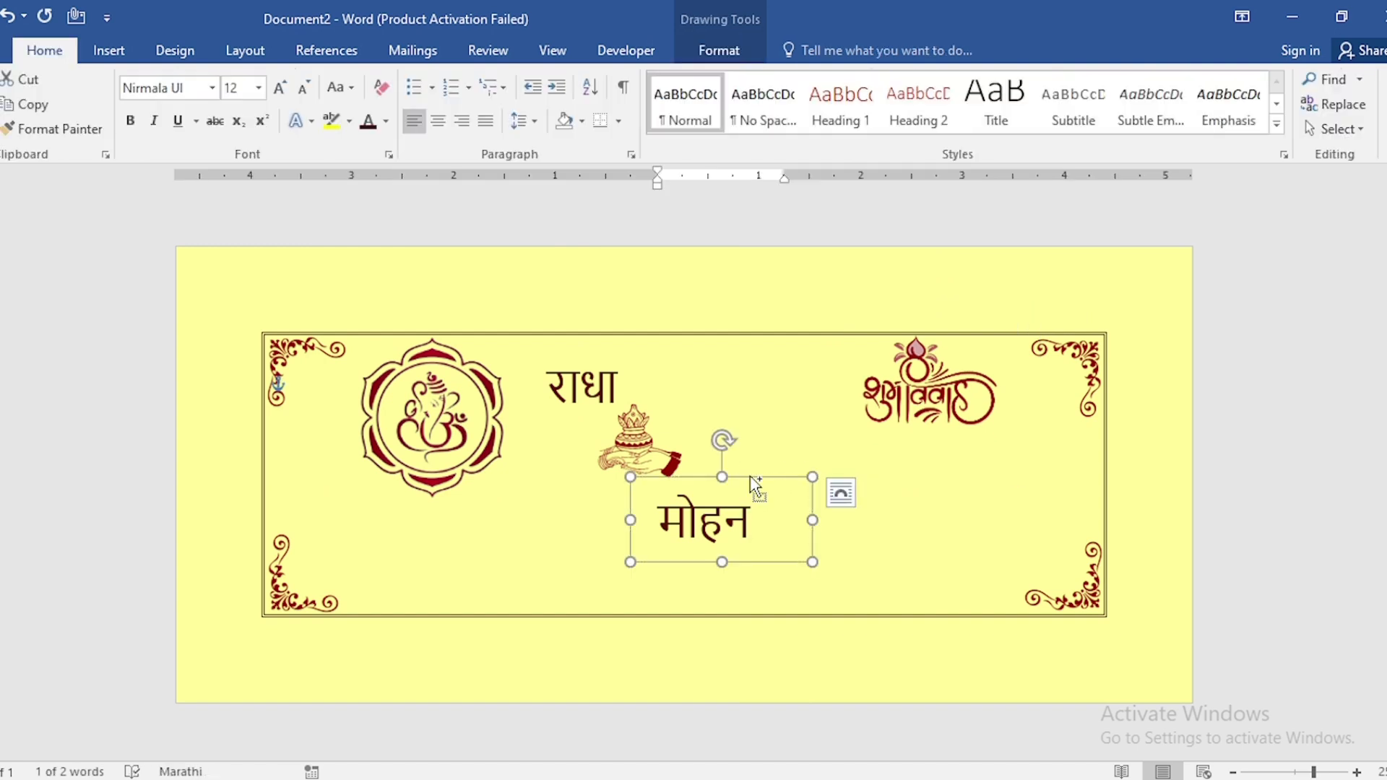
key(ctrl+d)
drag(809, 523, 951, 477)
click(977, 458)
key(ctrl+v)
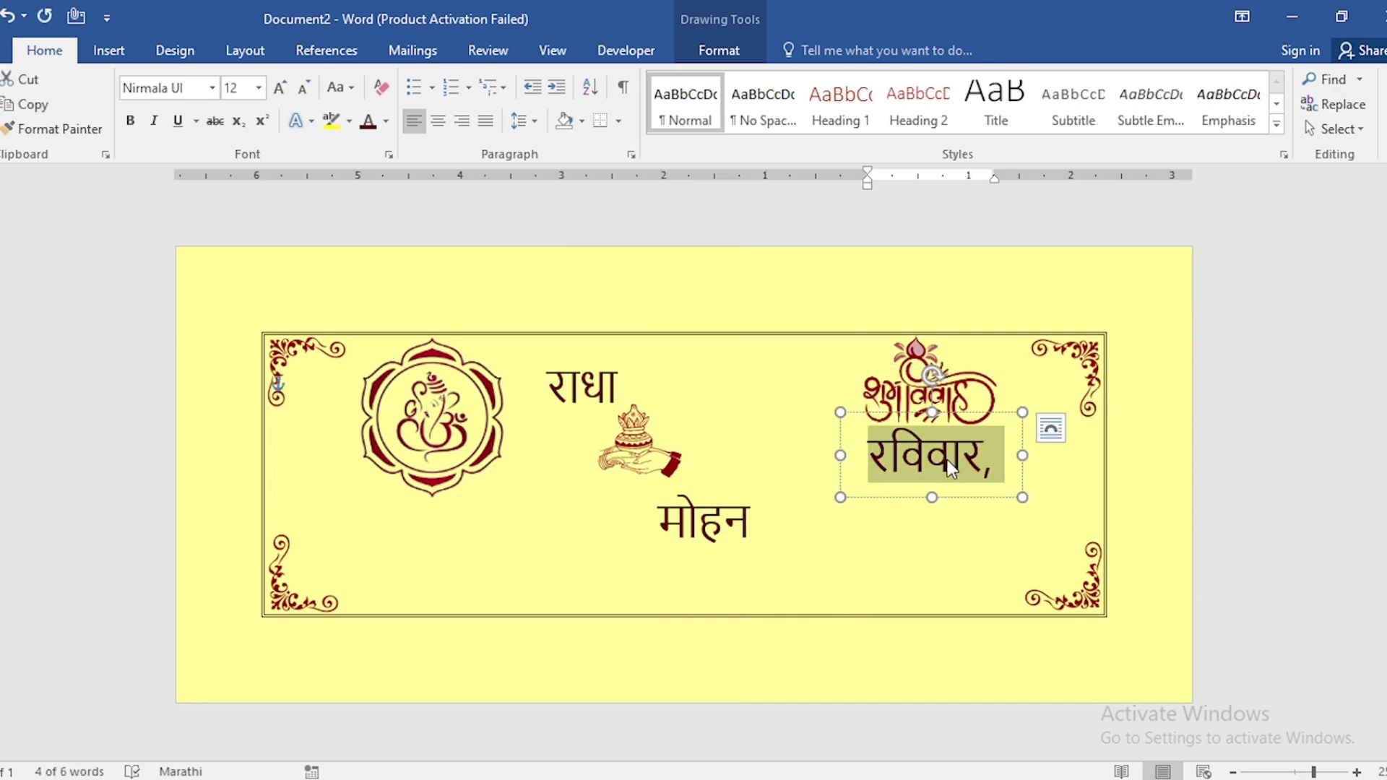
Reduce the date text to size 6, widen its box to one line, and make the text bold
click(302, 89)
click(302, 89)
click(302, 89)
click(302, 90)
click(302, 90)
click(302, 90)
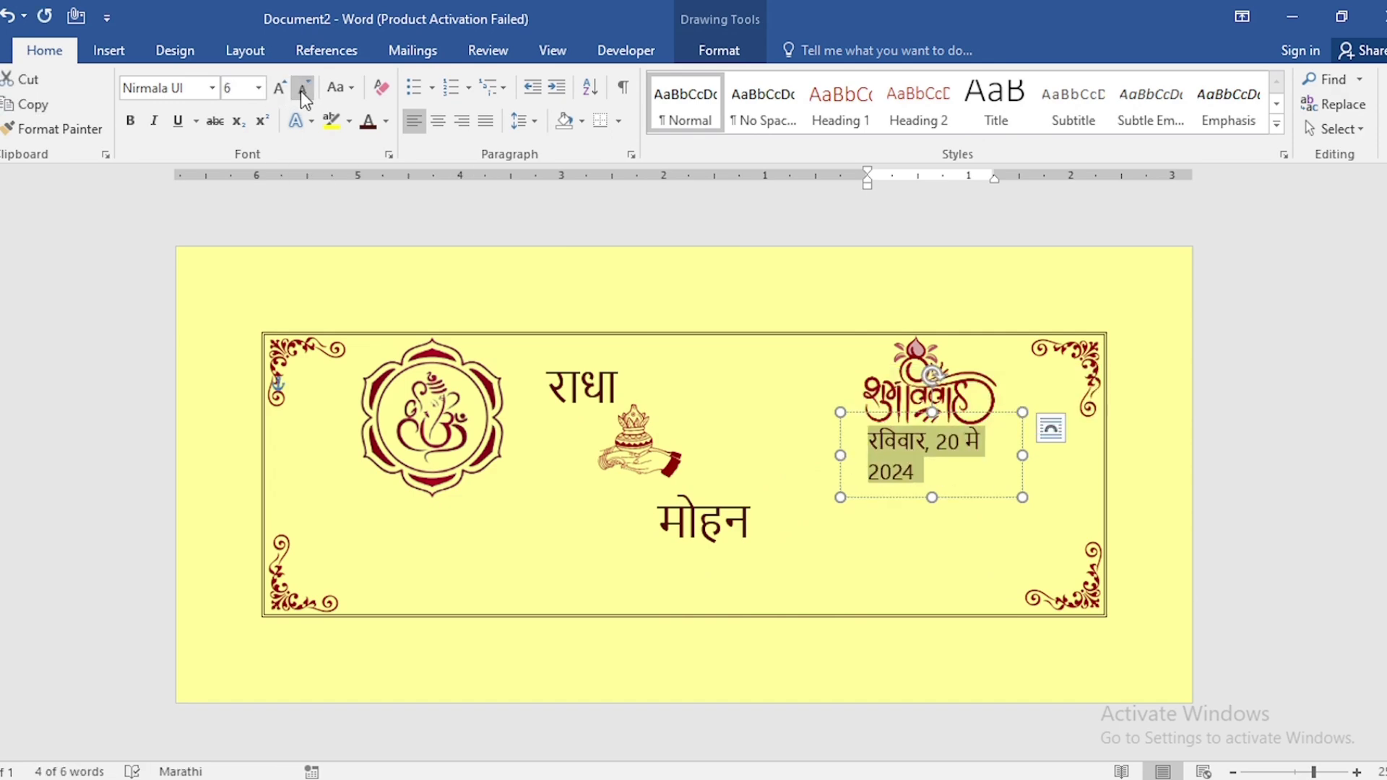
drag(1022, 456, 1075, 456)
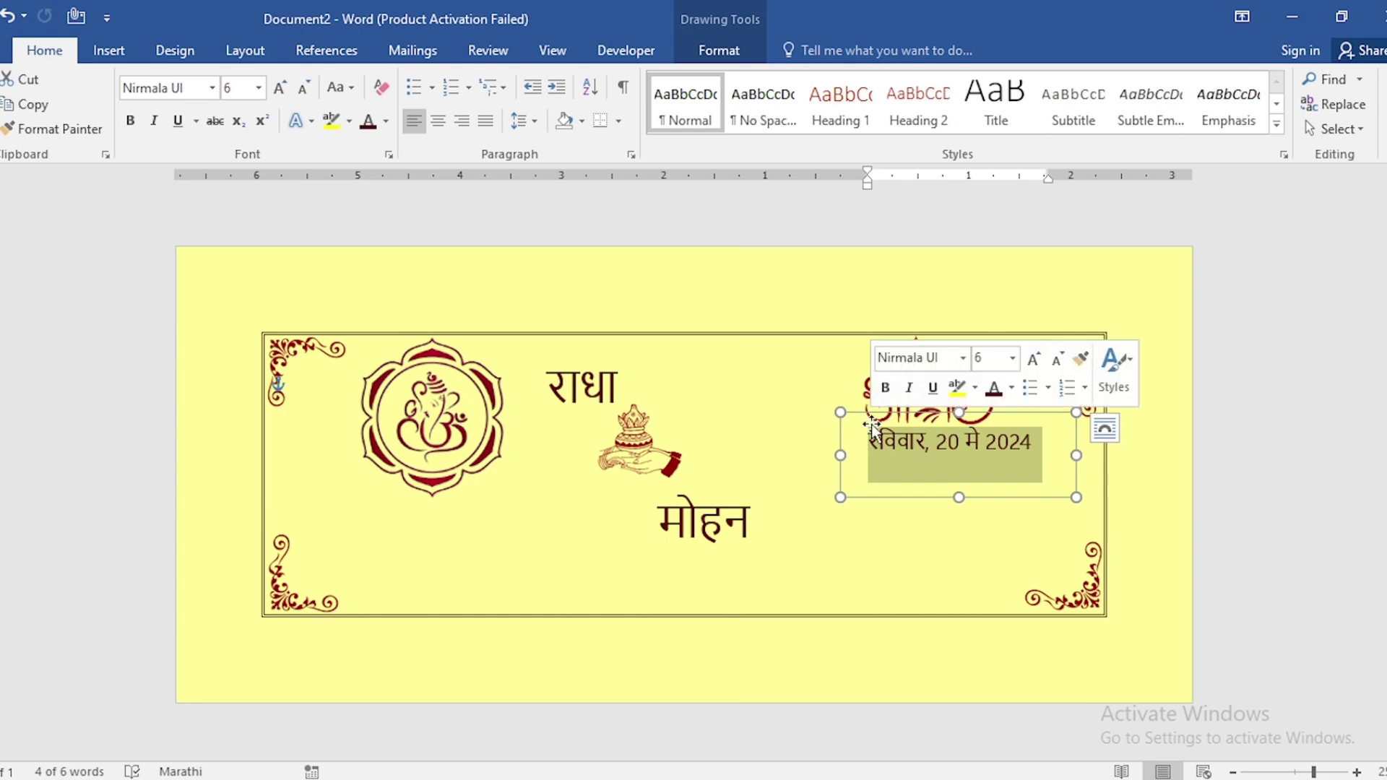
click(135, 122)
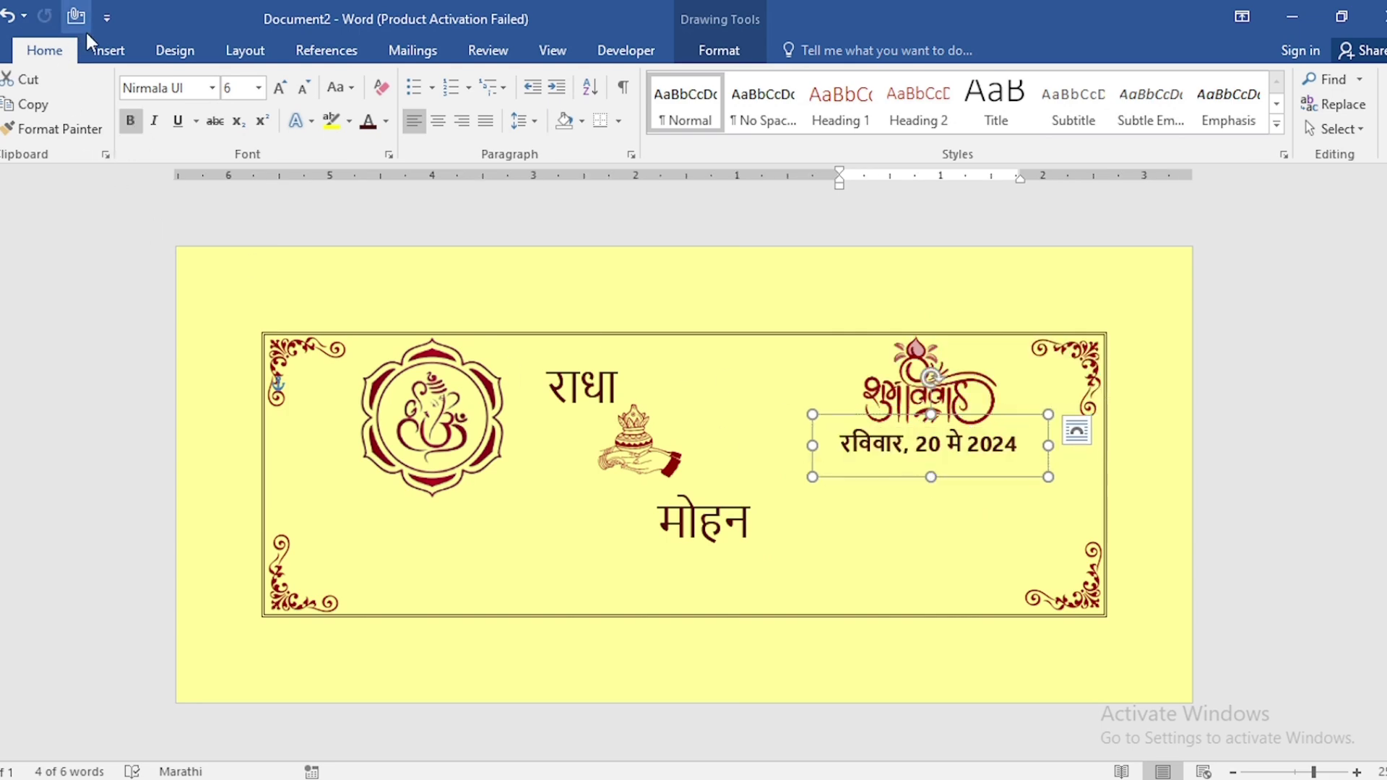
Insert the picture NIMANTRAN .png and set its height to 1.4 cm
click(109, 52)
click(145, 127)
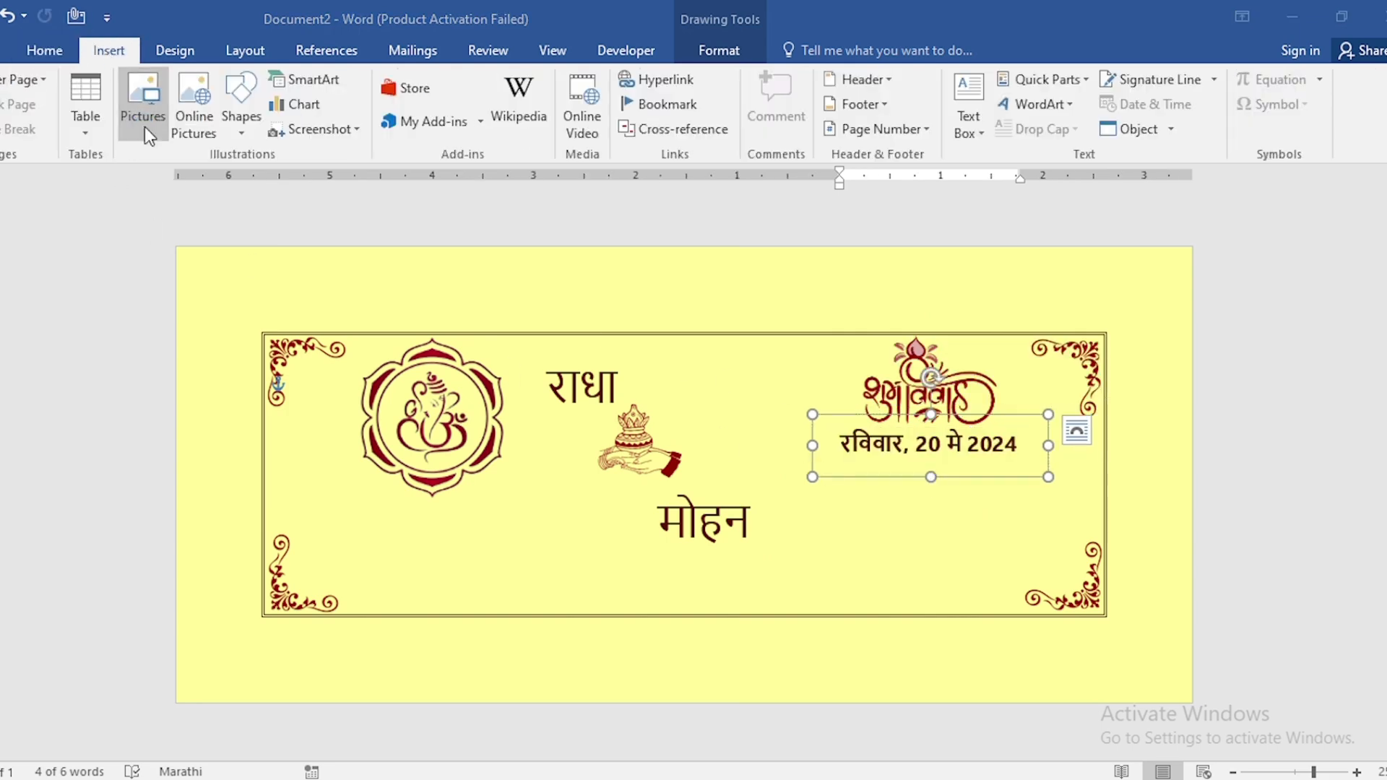
click(219, 269)
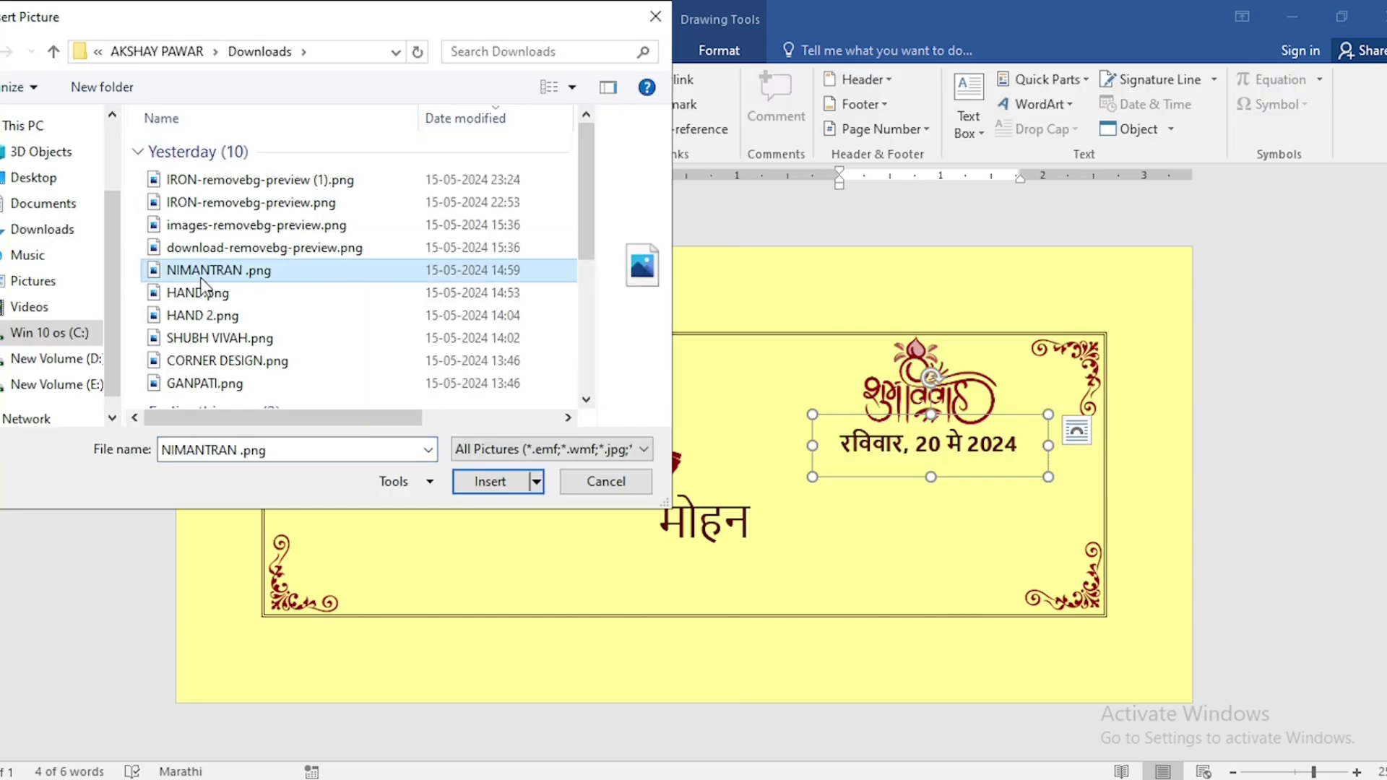
click(487, 482)
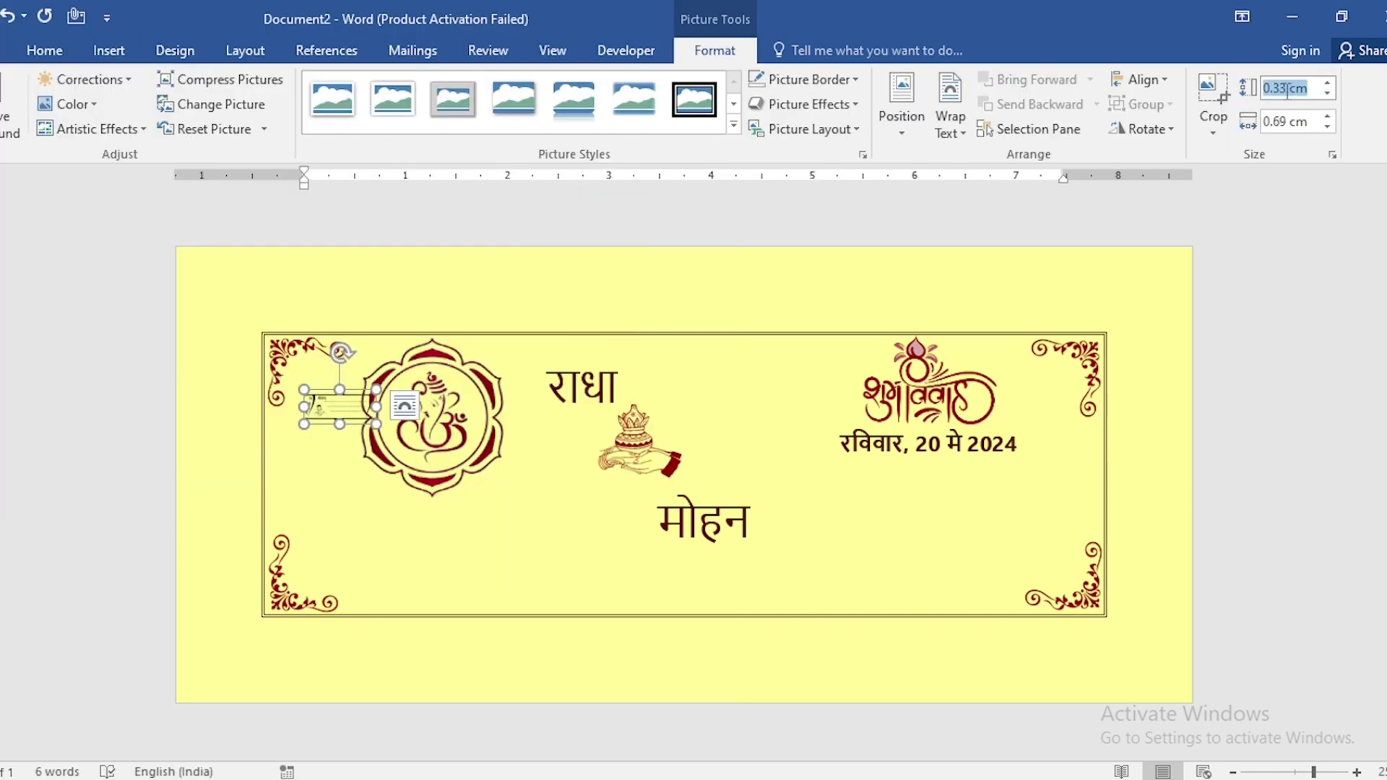
text(1.4)
key(Return)
Recolor the invitation picture with the light dark-red variant and change its text wrapping so it floats freely
click(54, 107)
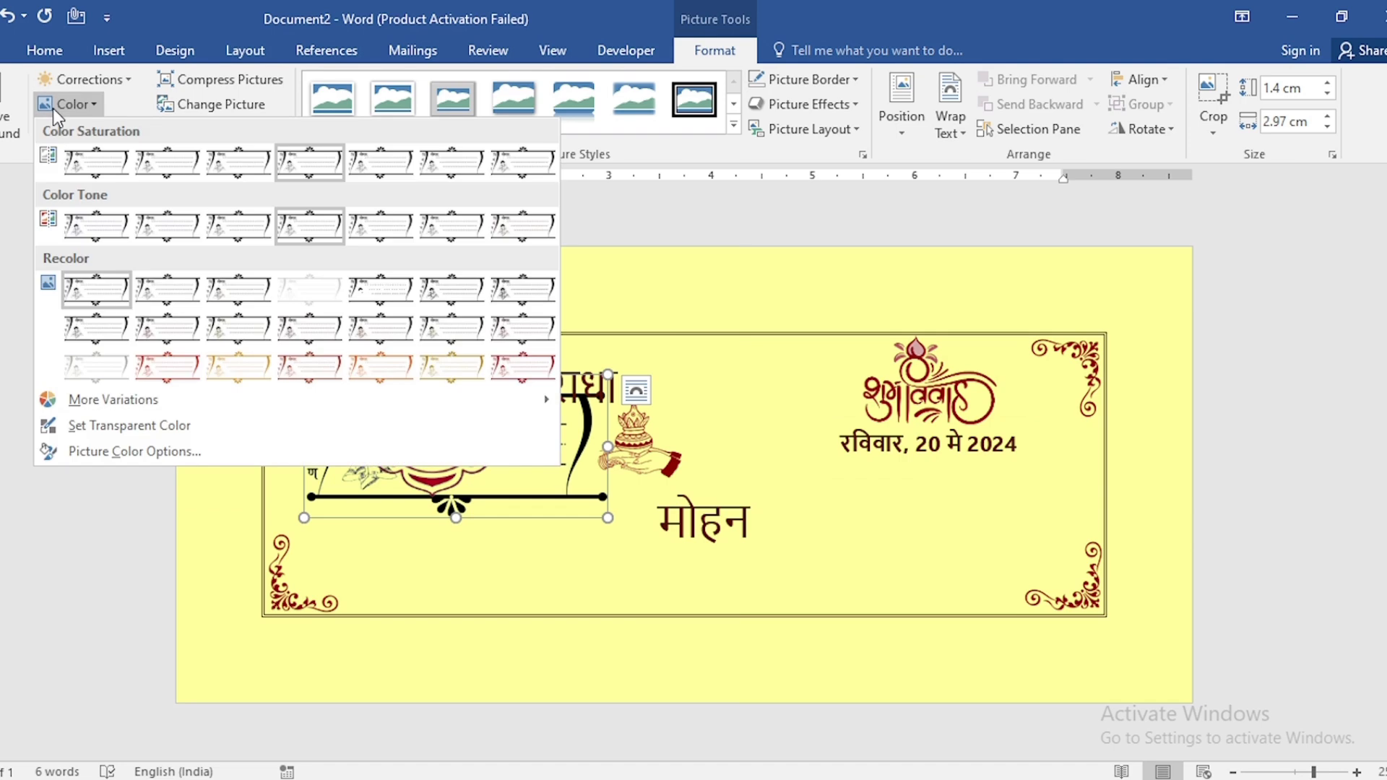
click(523, 376)
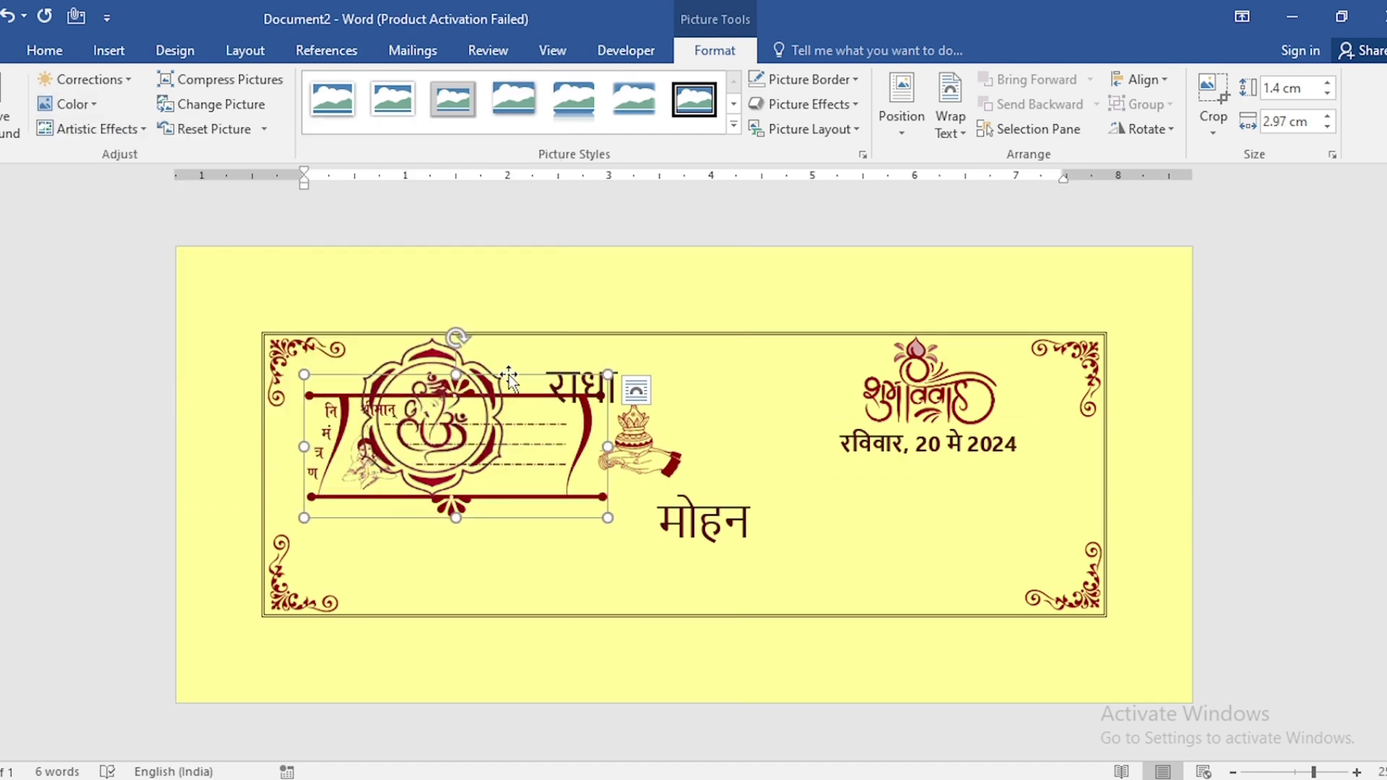
right_click(518, 375)
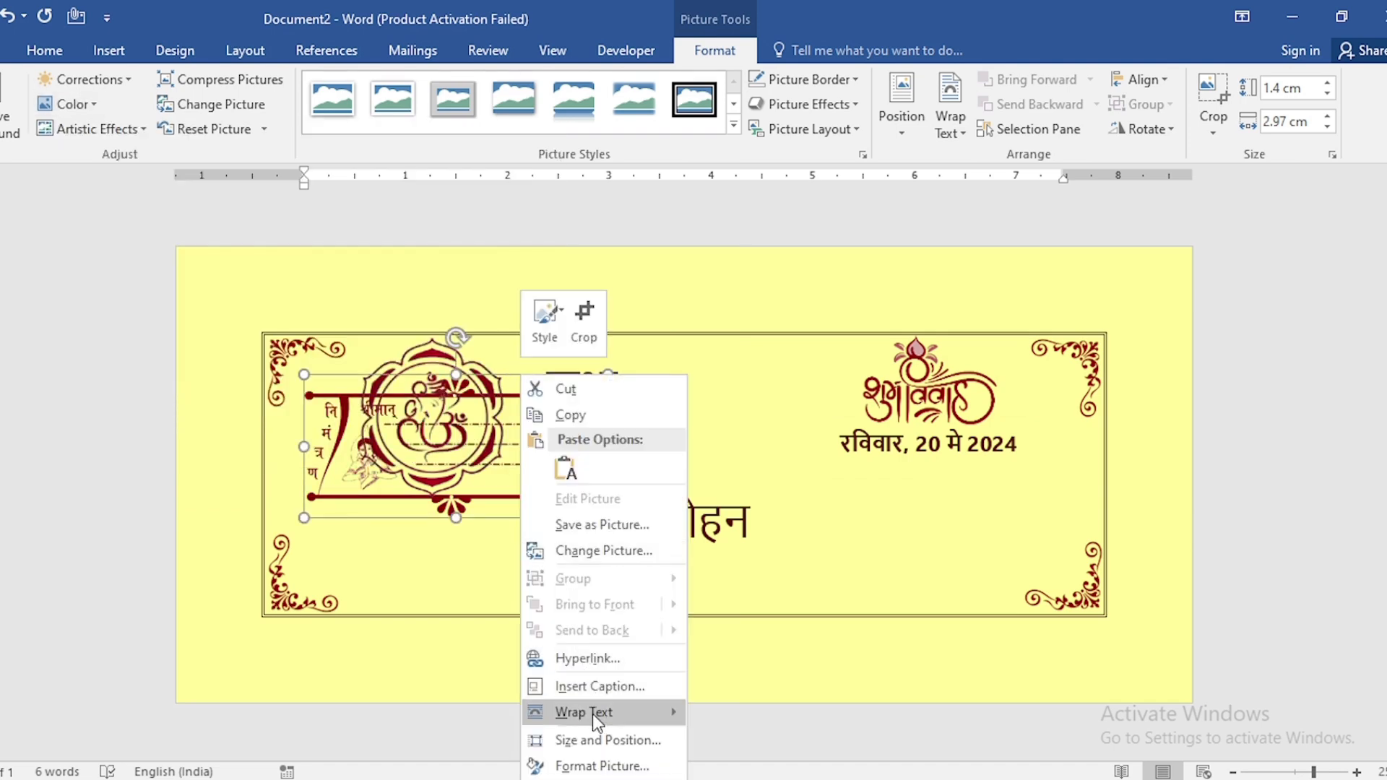
mouse_move(592, 714)
click(778, 635)
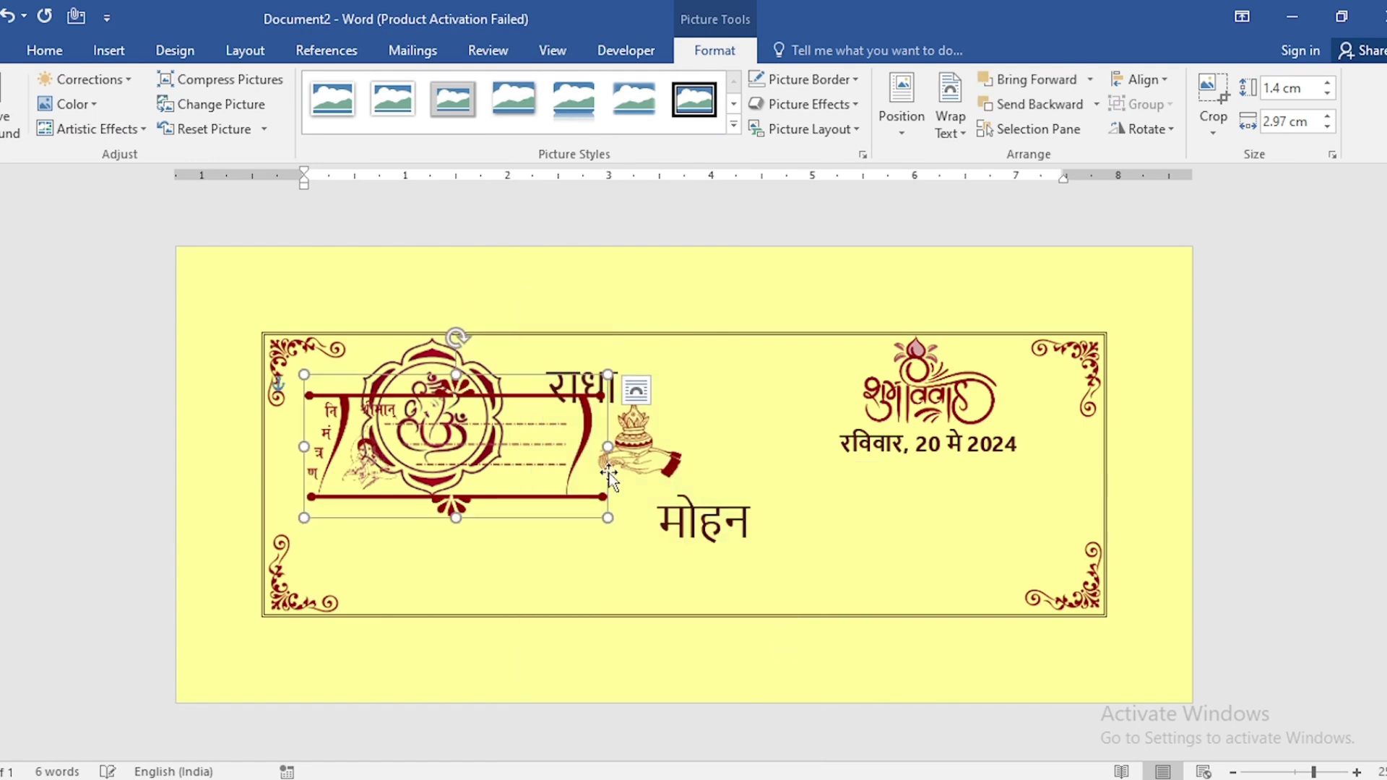
Move the invitation picture below the date at the card's lower right and center-align it with the Shubh Vivah picture and date
drag(527, 375, 999, 457)
shift+click(1011, 433)
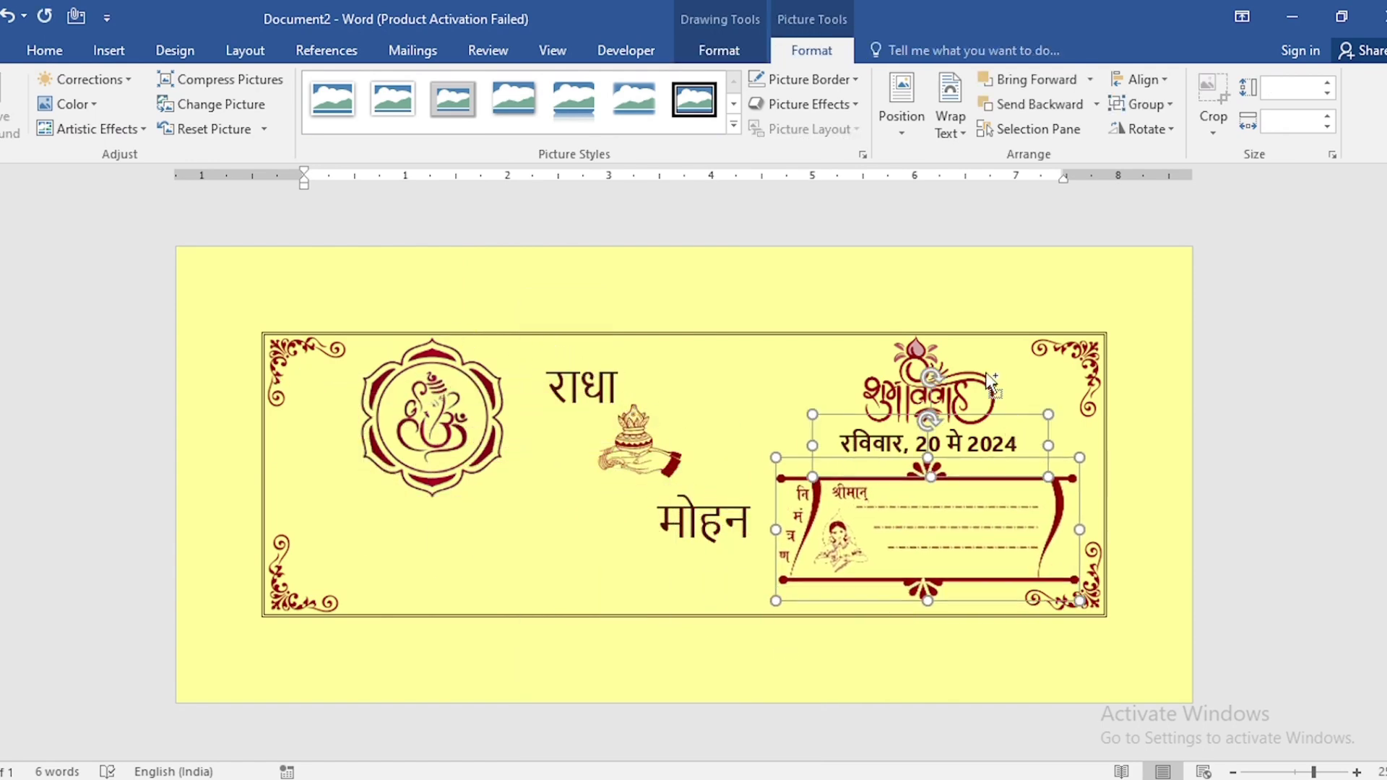
shift+click(995, 386)
click(1142, 78)
click(1175, 132)
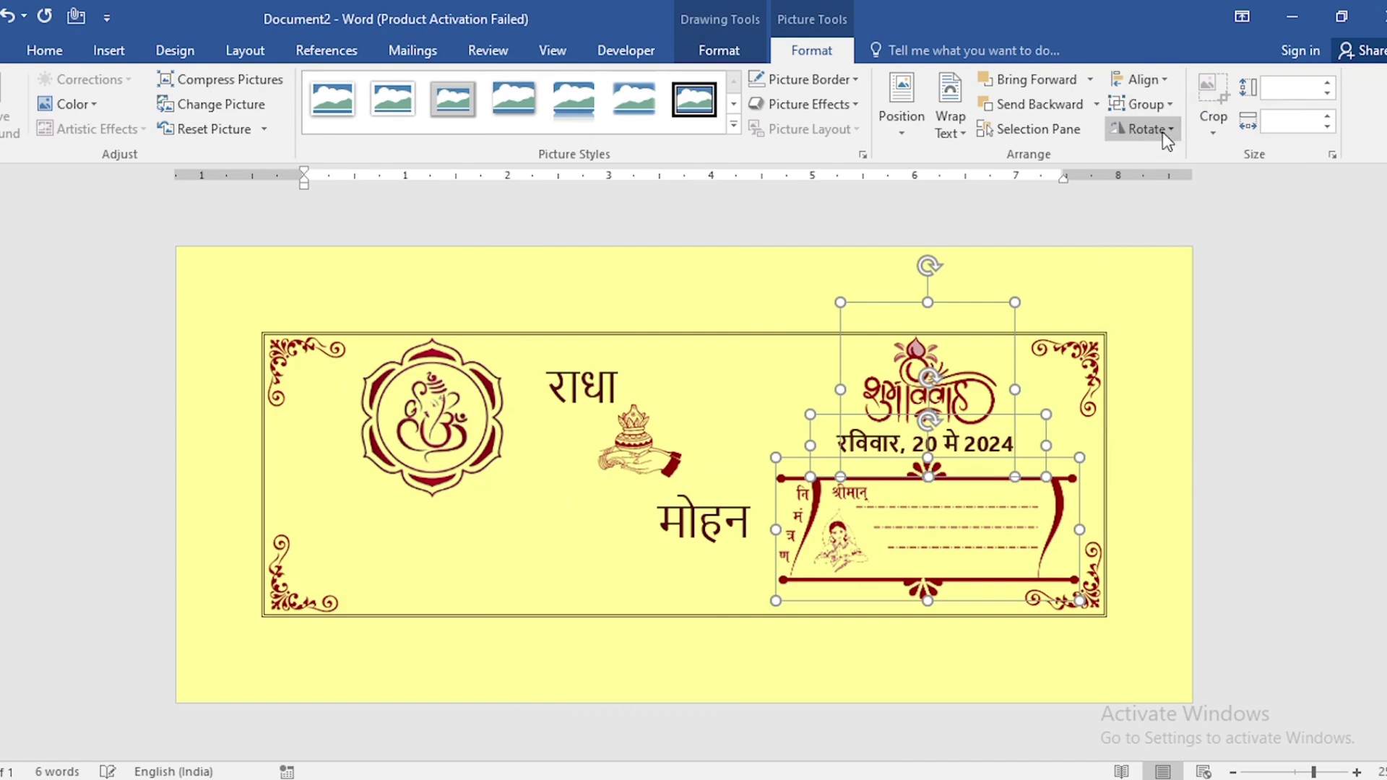
click(1128, 339)
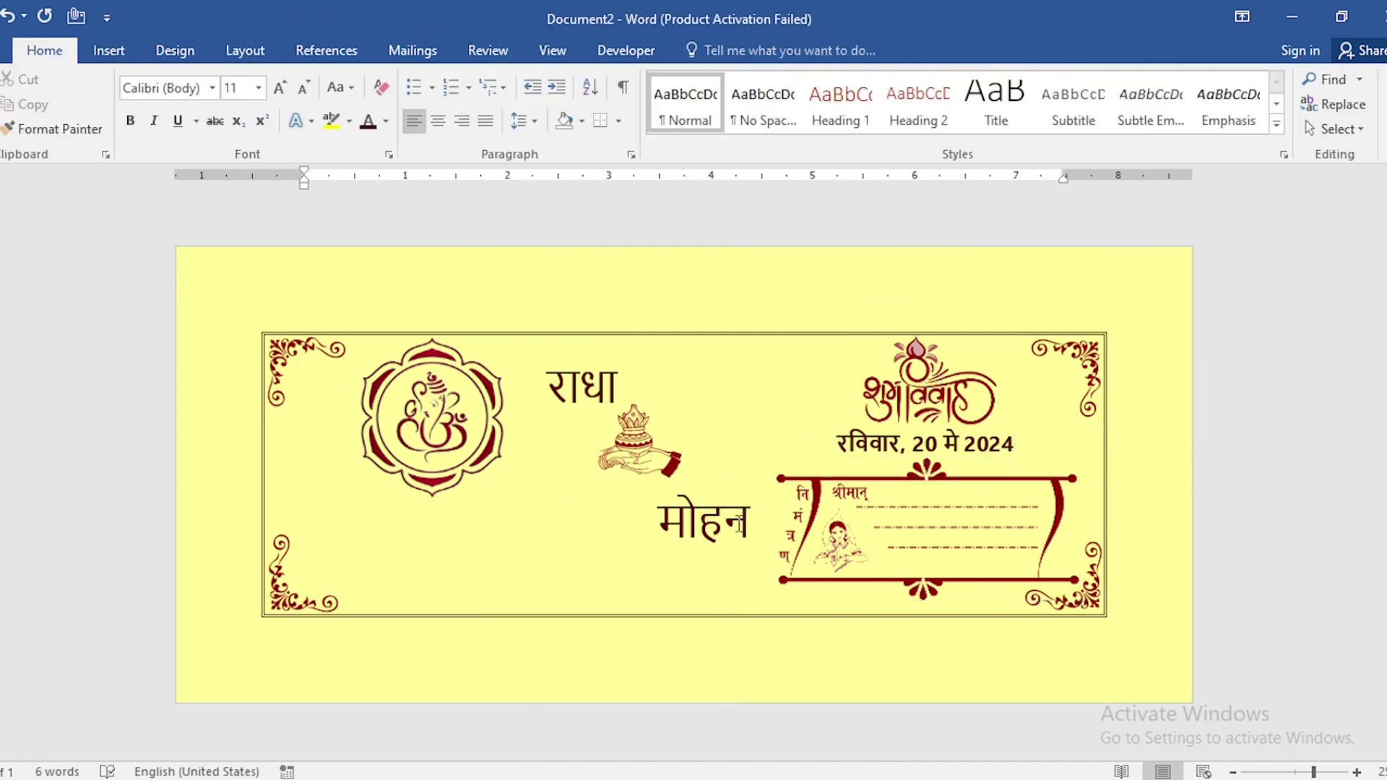
Duplicate the groom's name box, place the copy below the Ganpati image and paste the wedding venue details into it
click(741, 477)
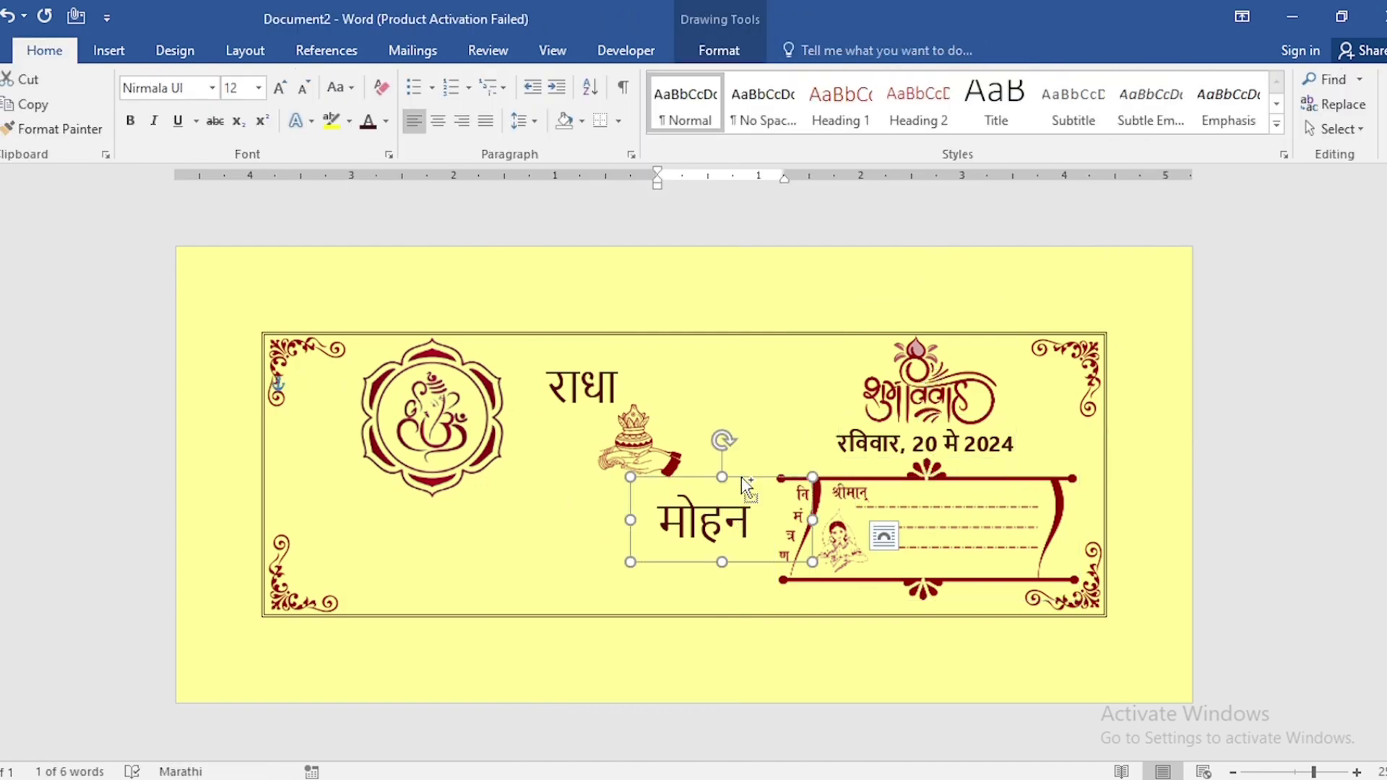
drag(744, 482, 377, 547)
click(480, 547)
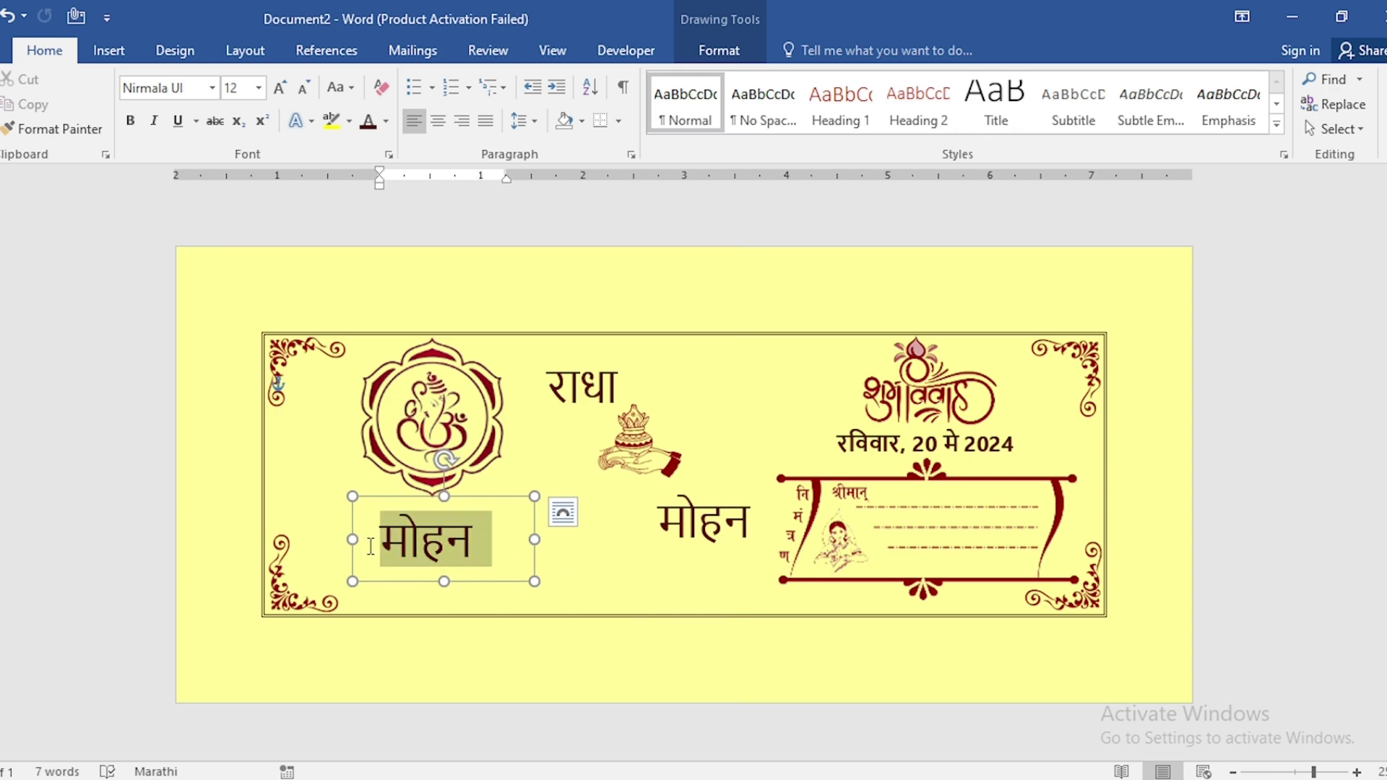
key(ctrl+v)
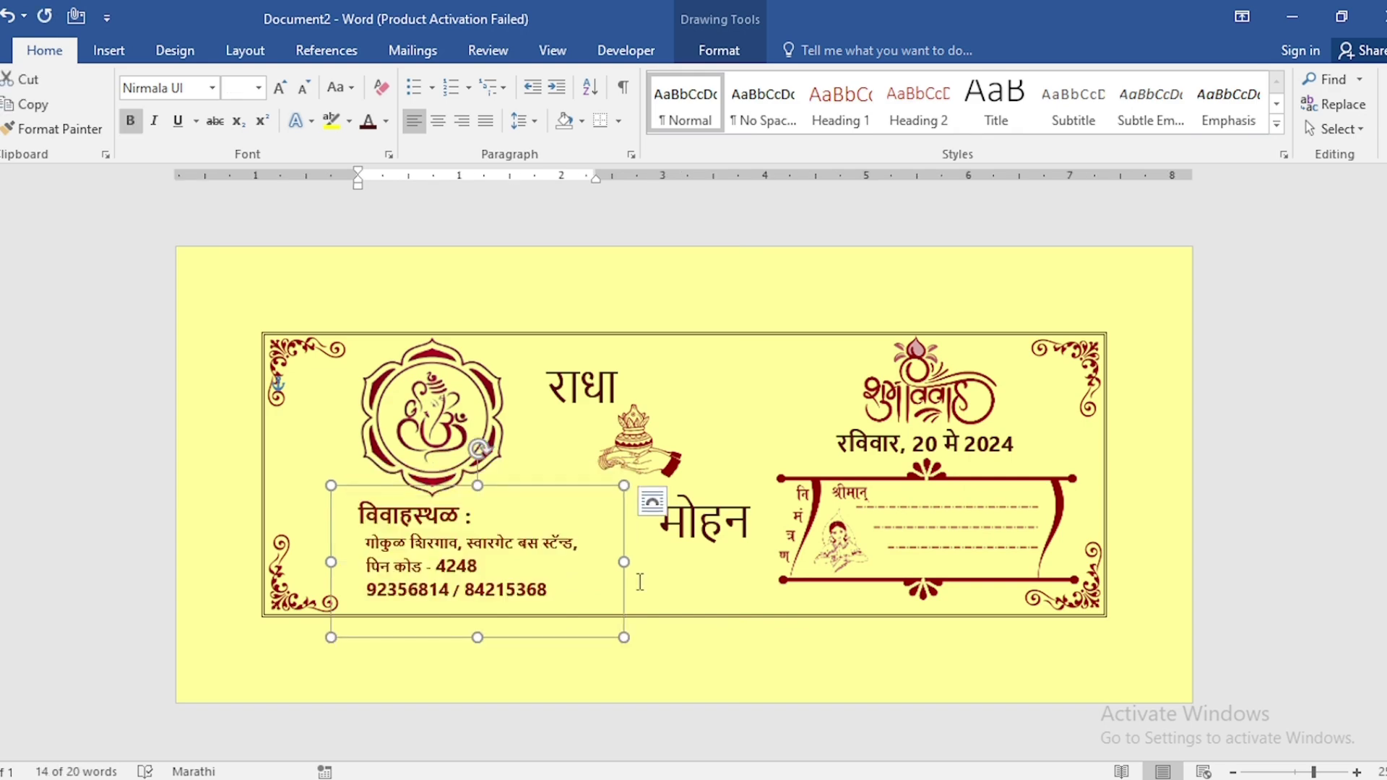
Deselect everything, hide the ribbon and zoom in to review the finished card
click(1169, 526)
key(ctrl+F1)
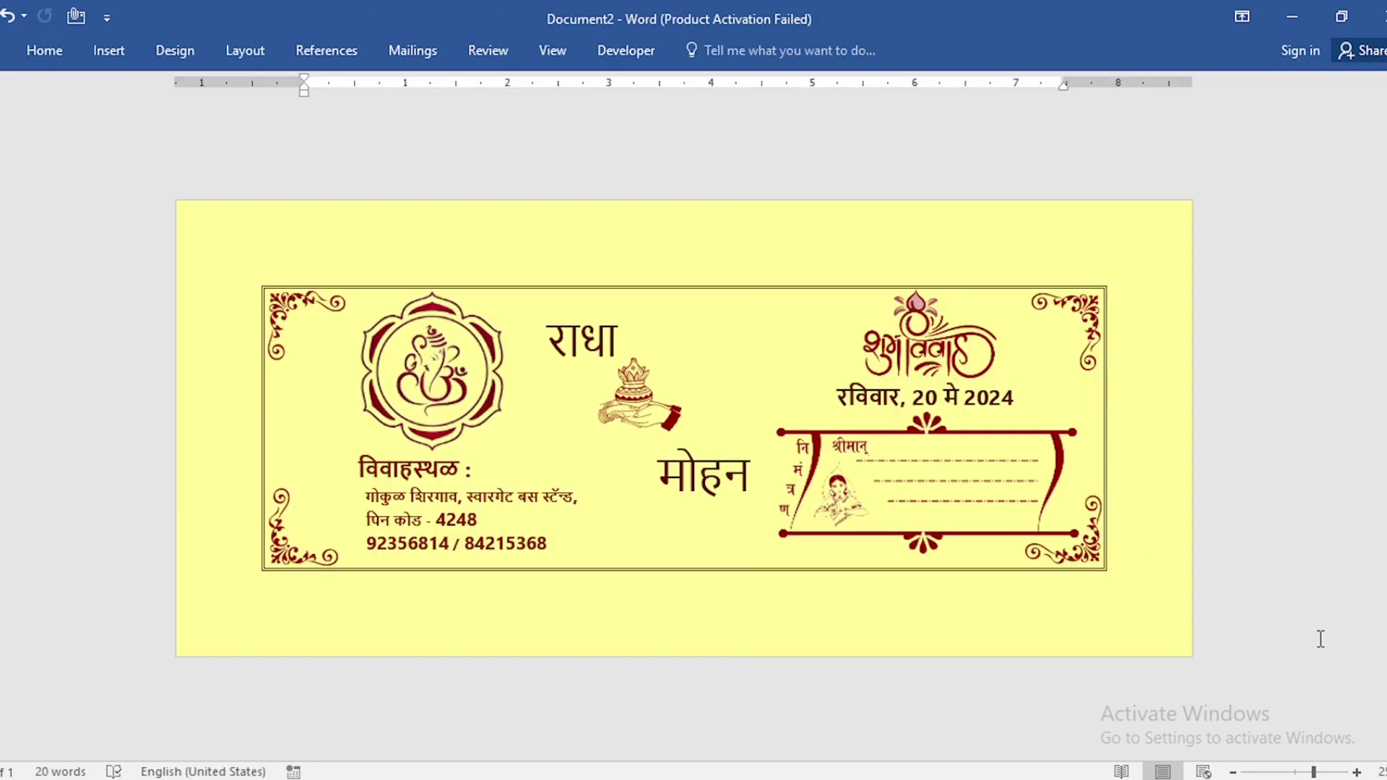
click(1358, 772)
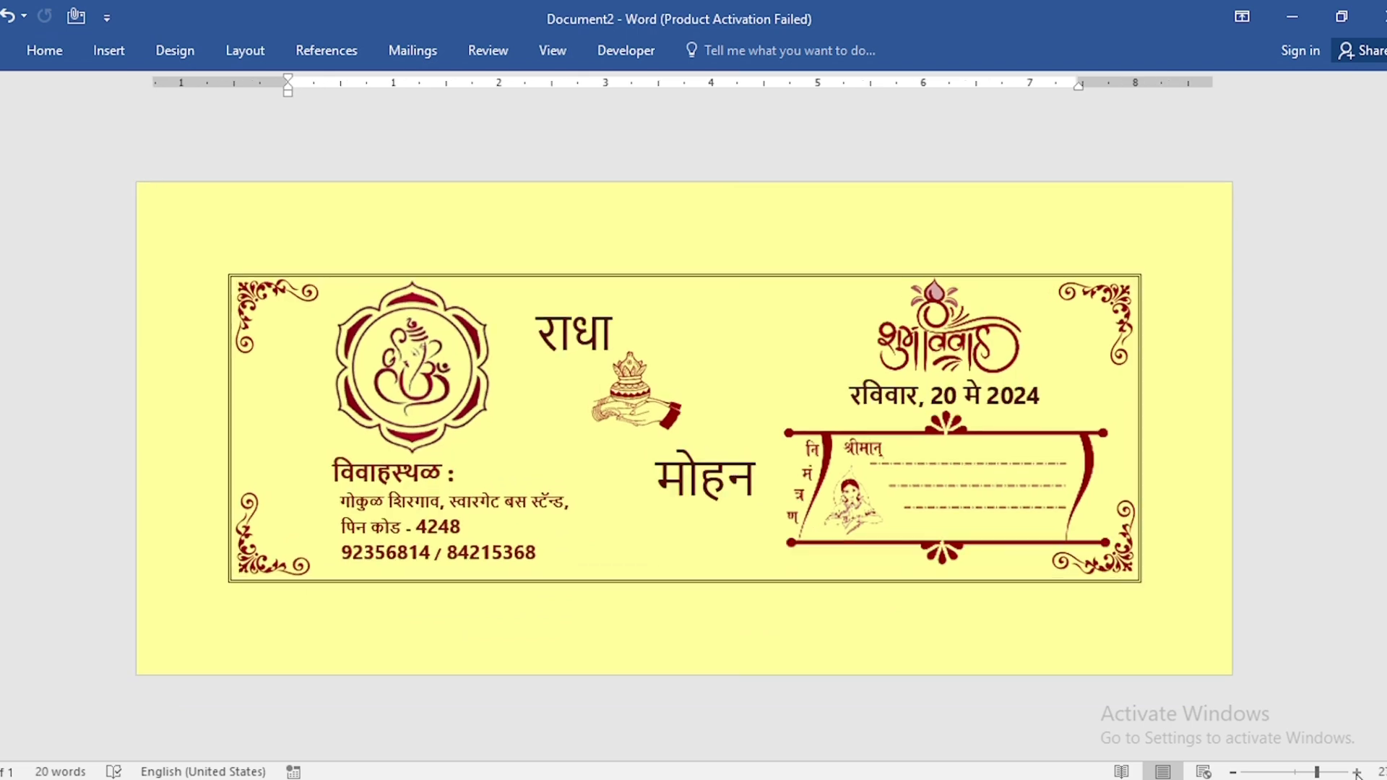
click(1358, 772)
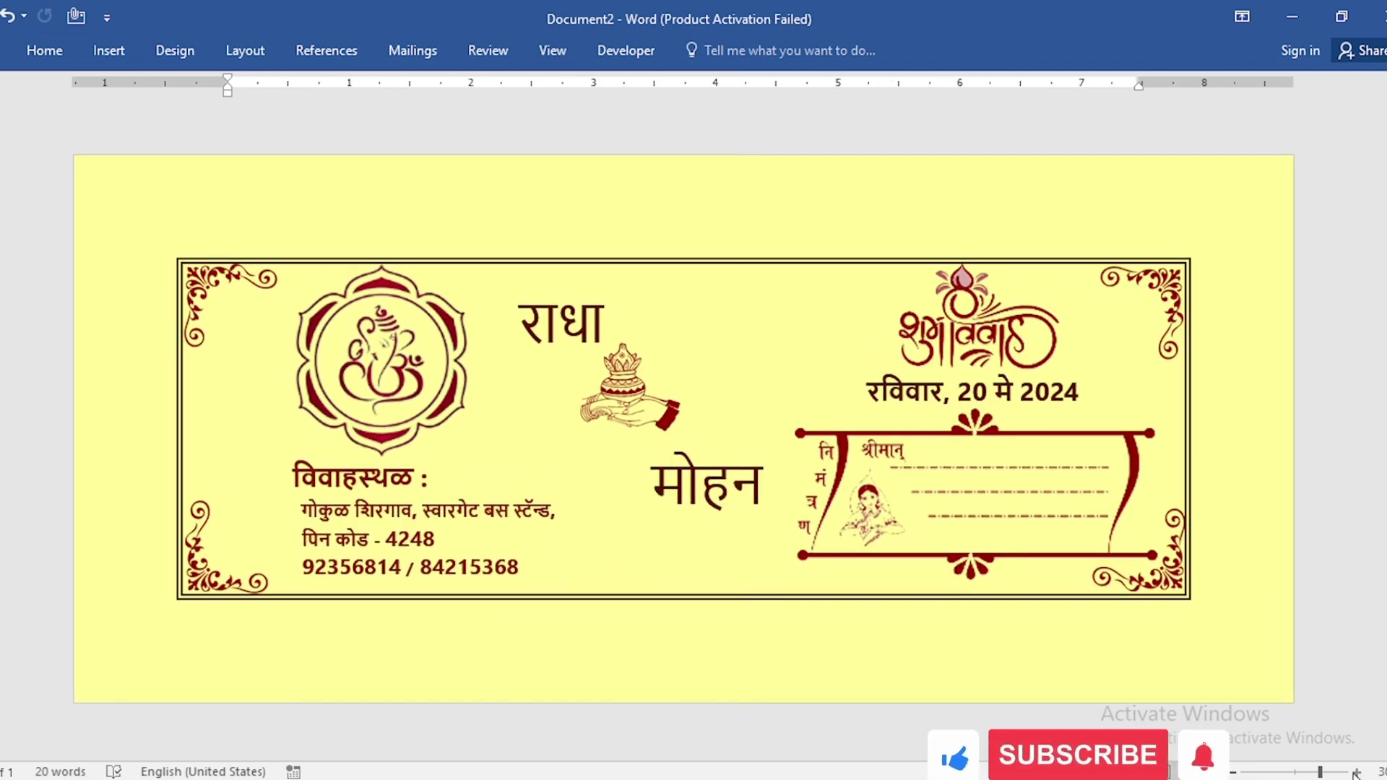